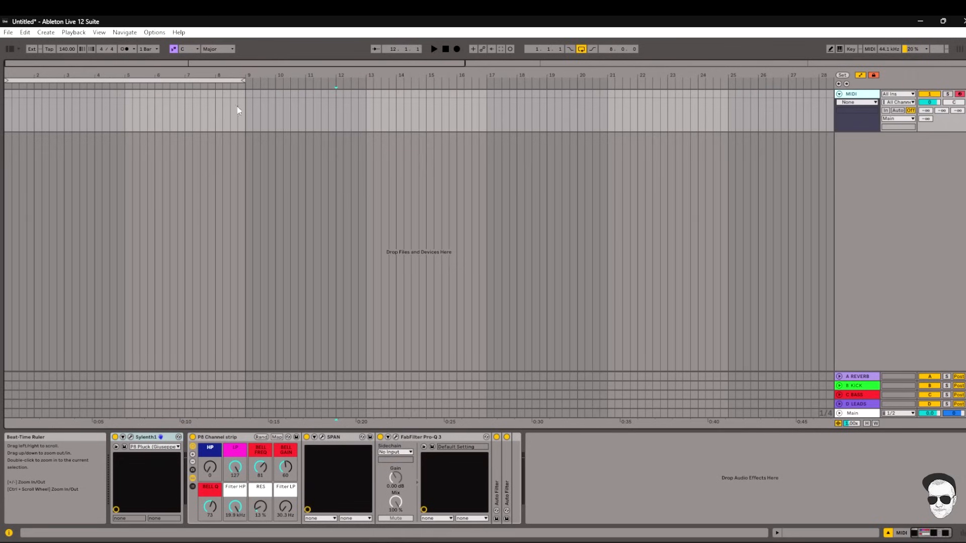
Step: Shorten the arrangement loop to about 3.3.0 and insert an empty two-bar MIDI clip at the start of the MIDI track
left_click_drag(242, 81, 117, 80)
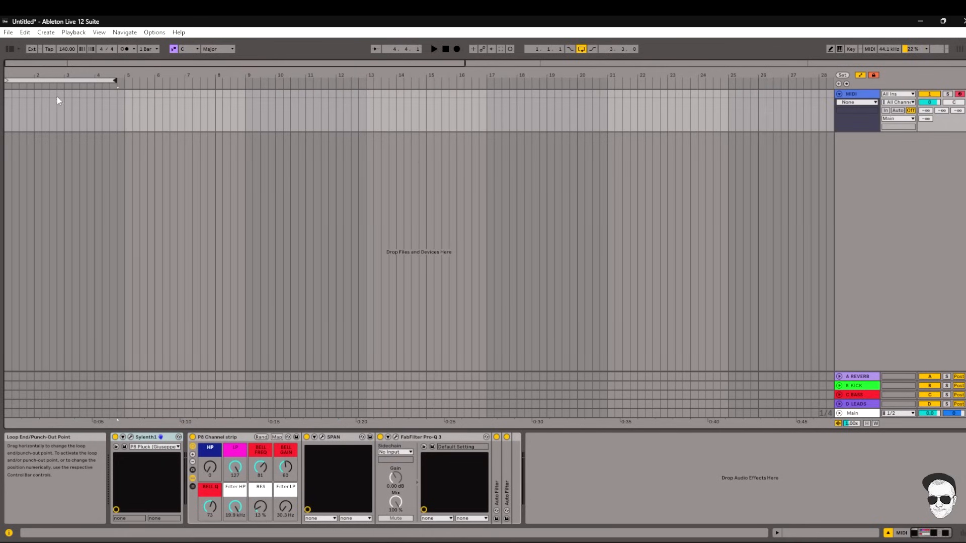
left_click_drag(64, 96, 6, 96)
right_click(18, 96)
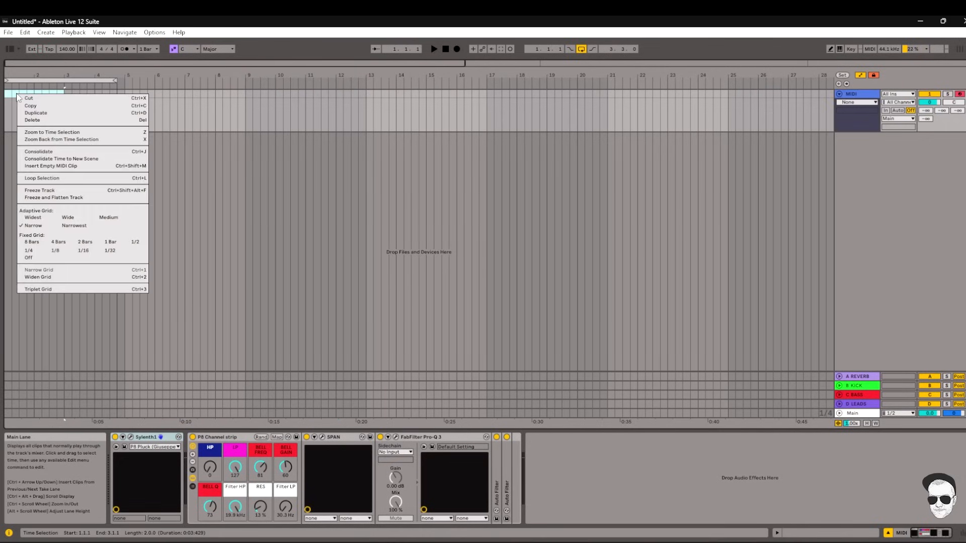
left_click(62, 166)
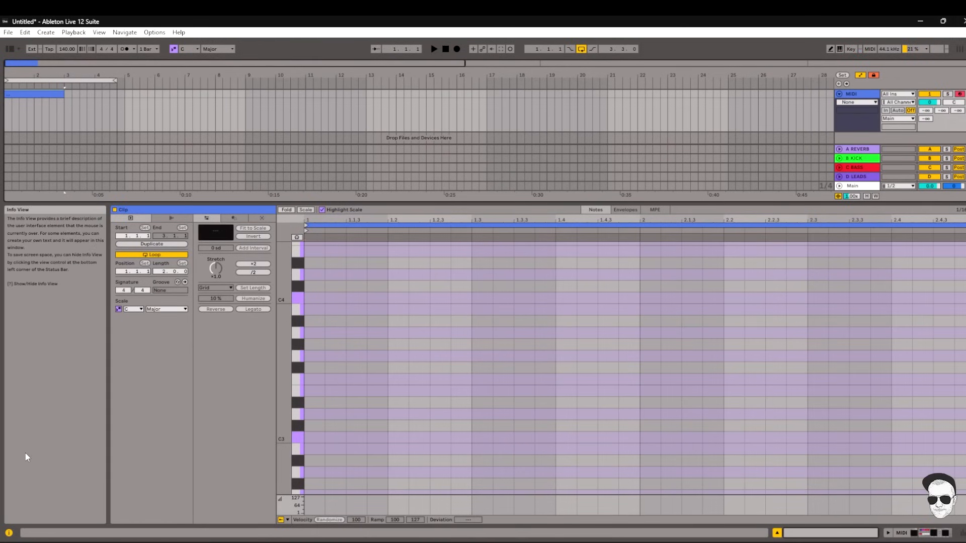
Step: Set the scale root to F#/Gb, keeping Major, and fold the note editor to the scale
left_click(188, 49)
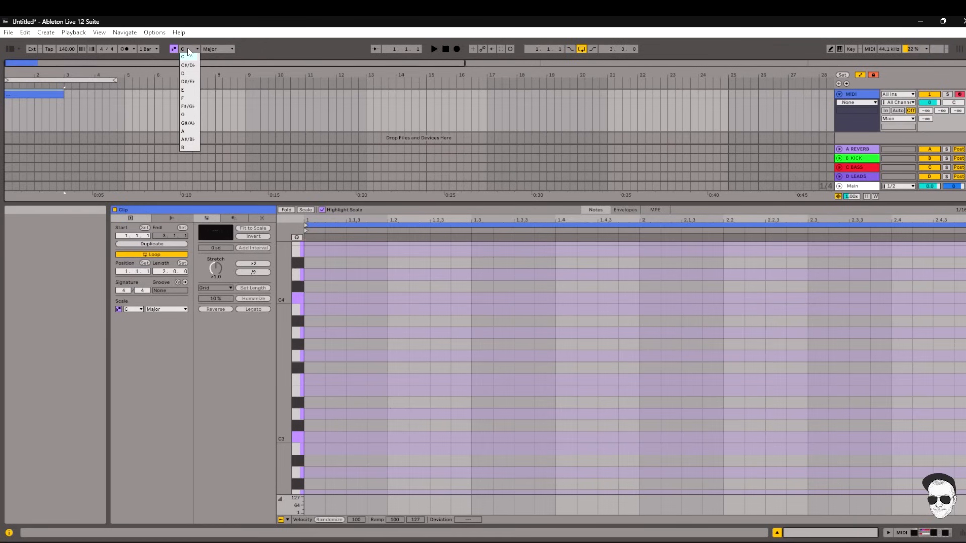
left_click(189, 107)
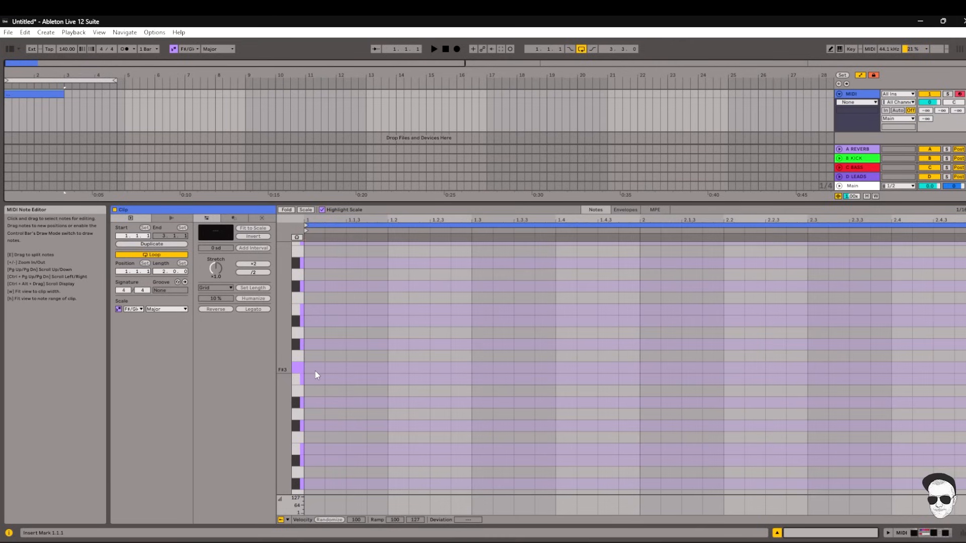
left_click(310, 211)
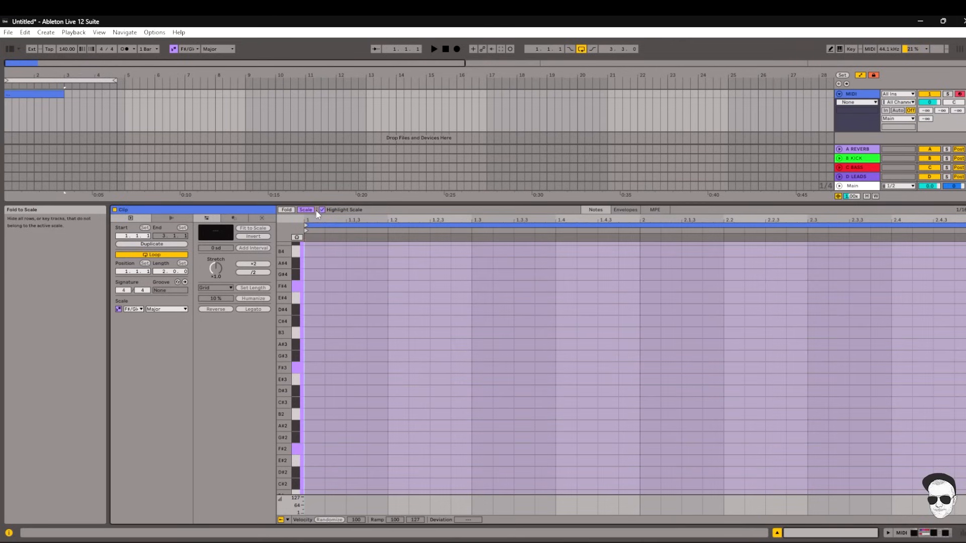
Step: Switch the scale highlighting off and back on in the note editor
left_click(323, 210)
left_click(323, 210)
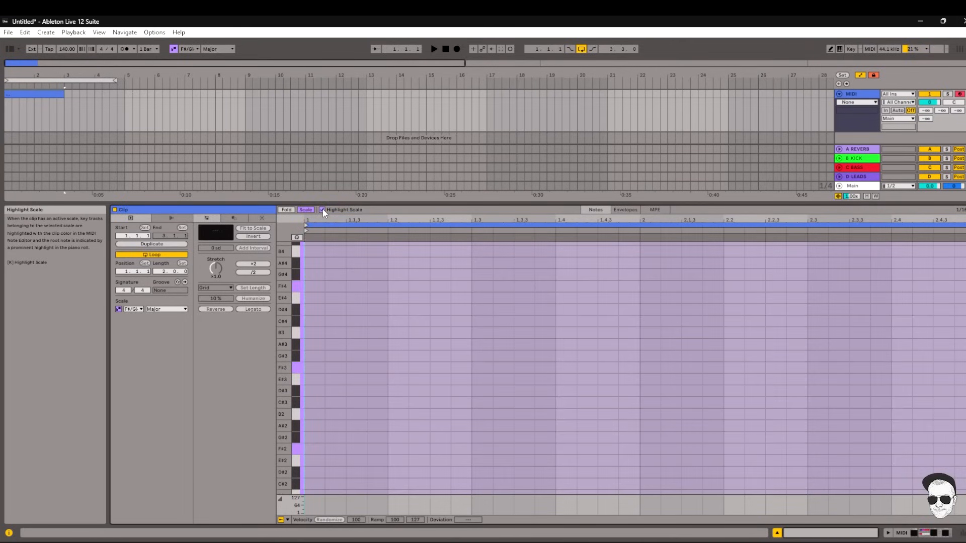
left_click(322, 209)
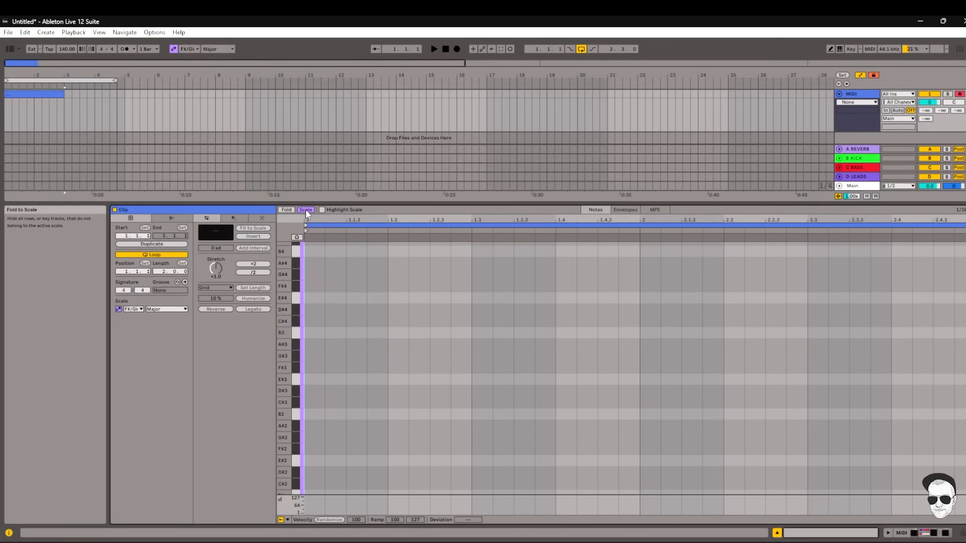
left_click(322, 210)
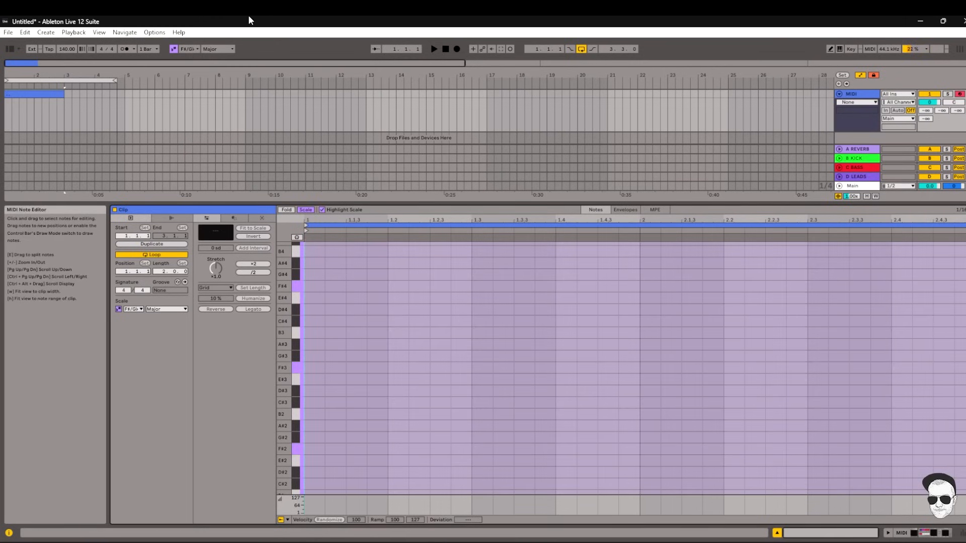
Step: Open the Sylenth1 synth to audition its pluck sound with a note, close it and return to the clip's notes
left_click(924, 533)
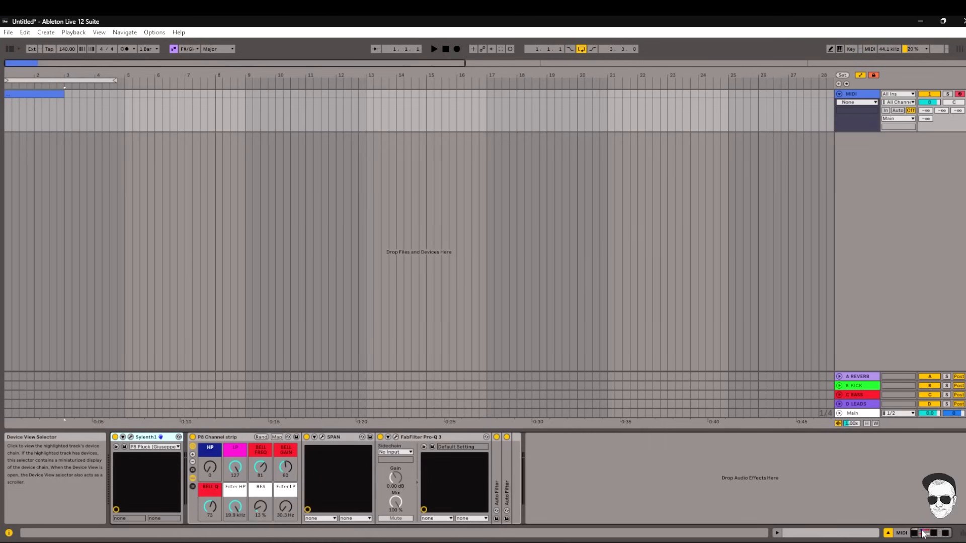
left_click(131, 438)
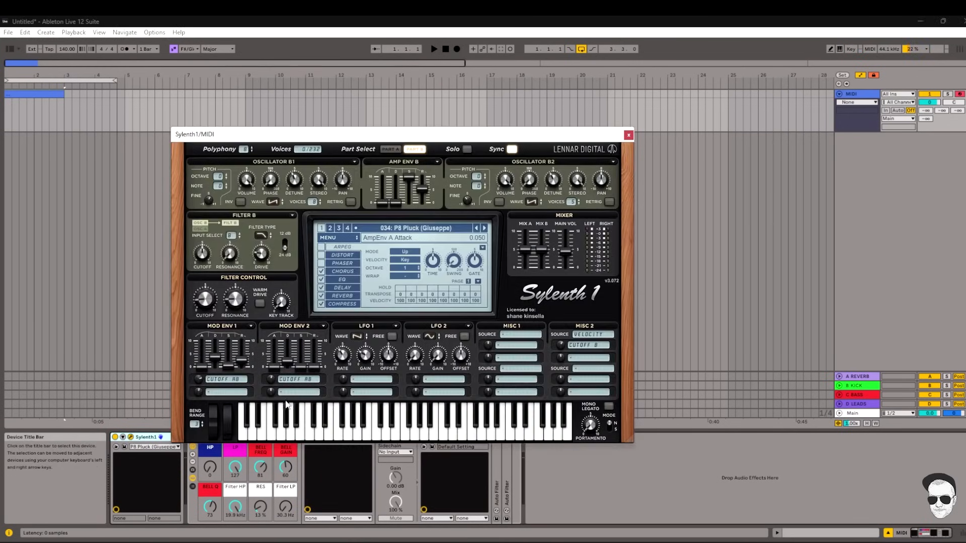
left_click(275, 434)
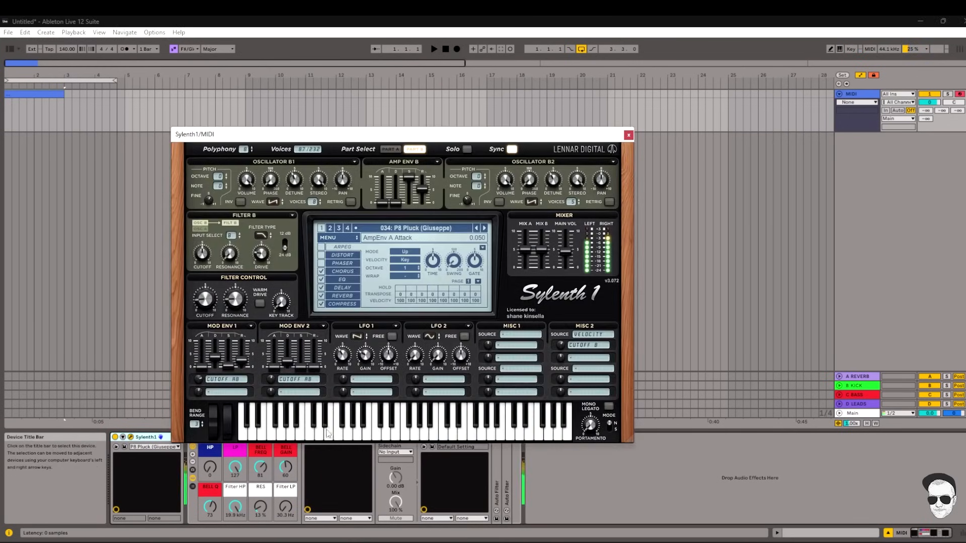
left_click(629, 135)
key("shift+Tab")
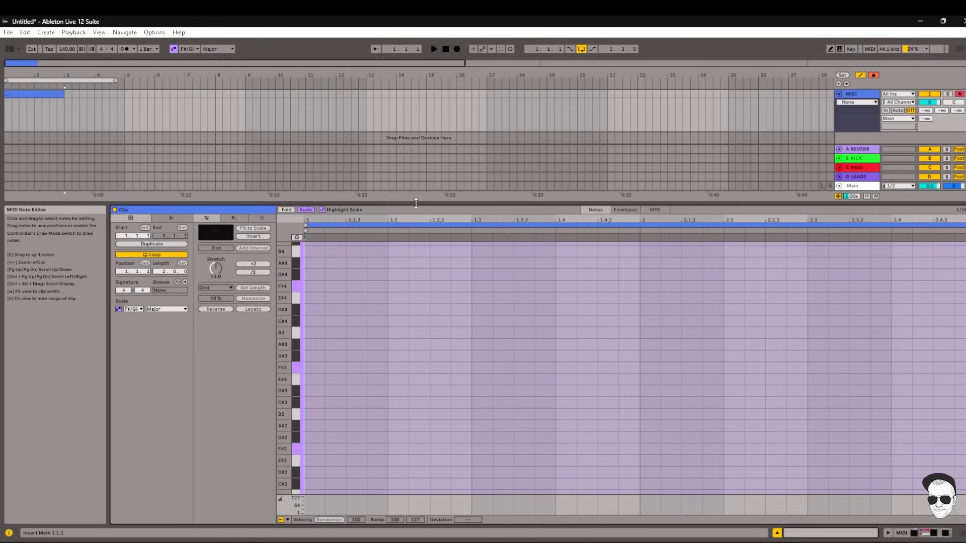
Step: Draw an F#3 note spanning the full two bars and split it into consecutive 1/16 notes
double_click(316, 368)
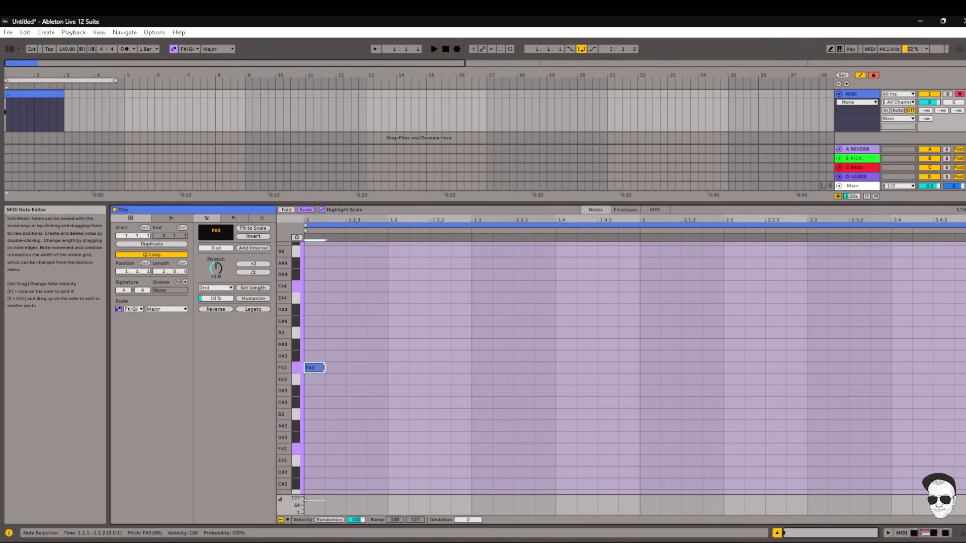
left_click_drag(323, 368, 961, 368)
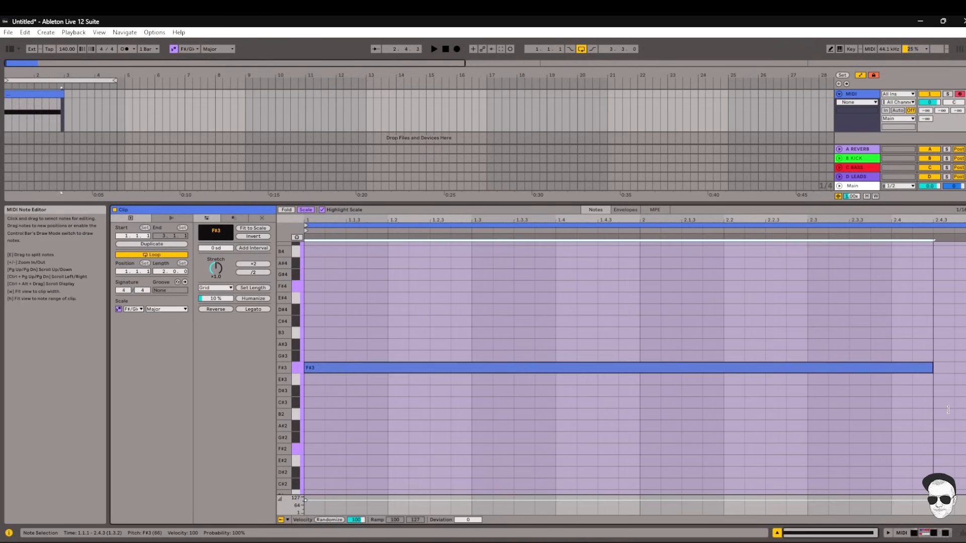
left_click(961, 210)
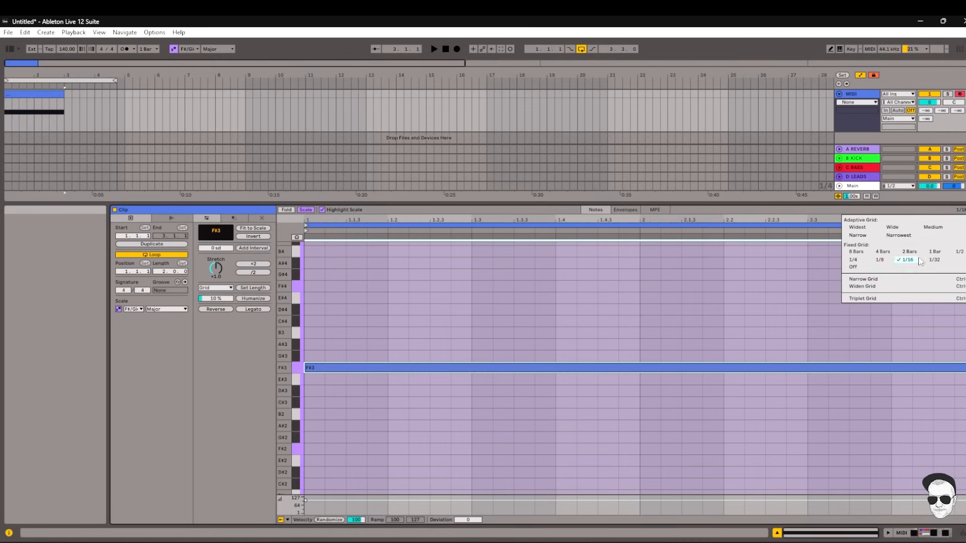
left_click(735, 314)
left_click(734, 314)
left_click_drag(733, 311, 578, 382)
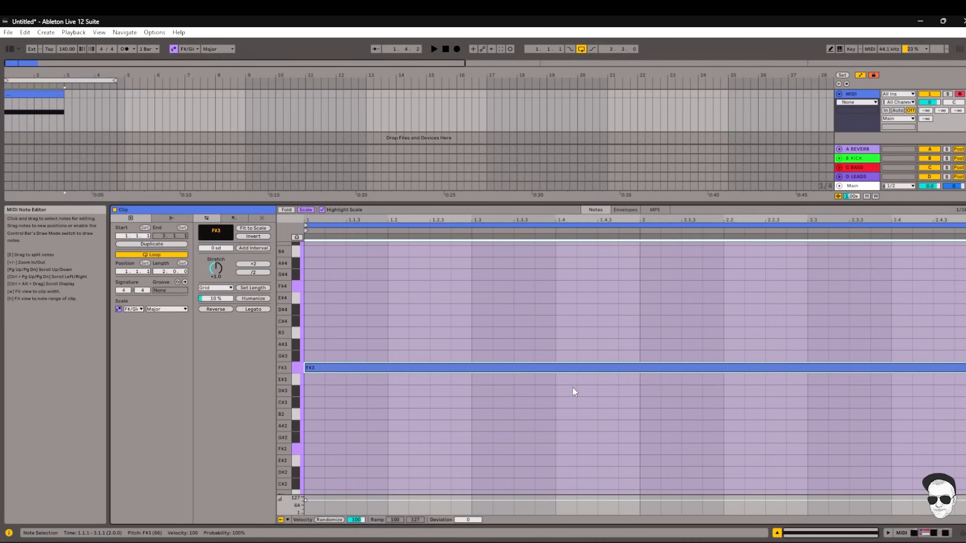
key("ctrl+e")
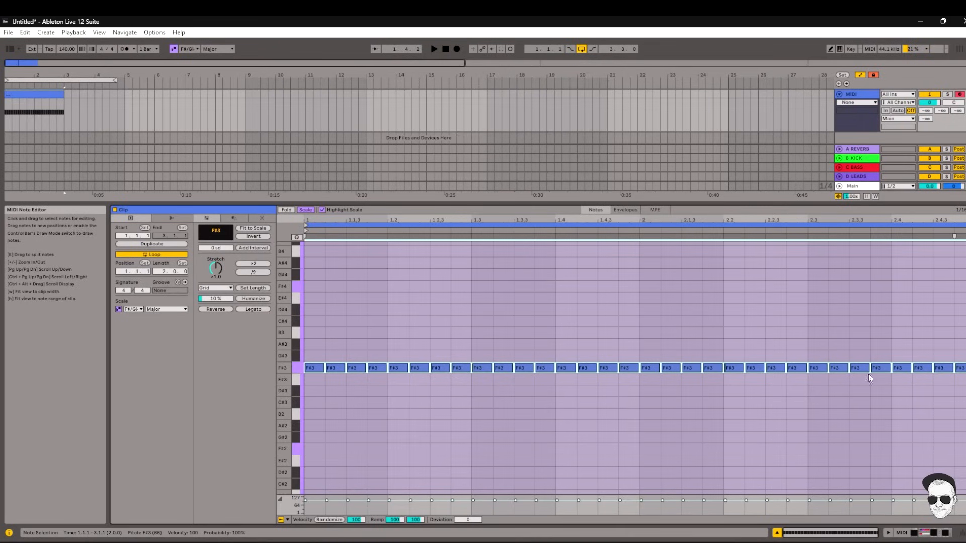
Step: Add an interval of +2 scale degrees above the first eight F#3 notes
left_click(504, 442)
left_click_drag(459, 348, 310, 385)
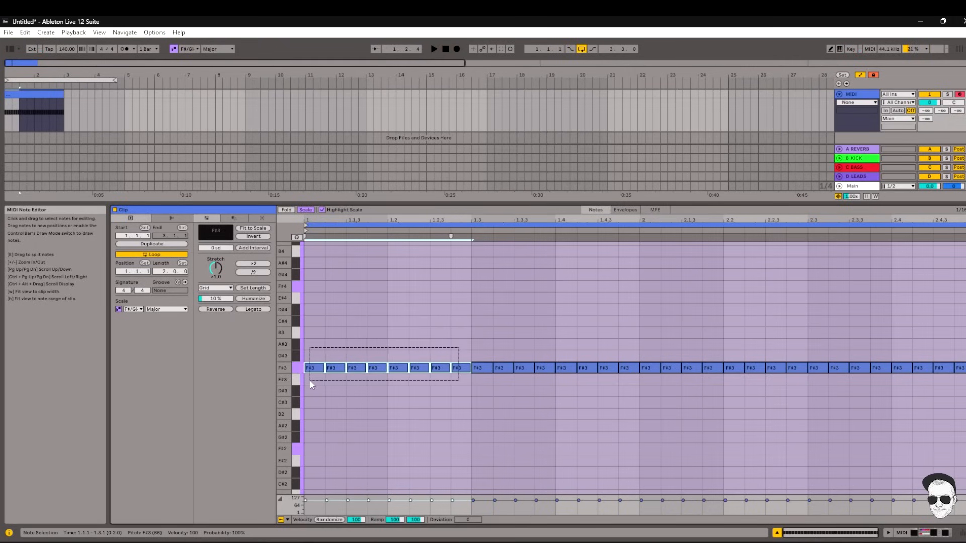
left_click_drag(310, 385, 310, 385)
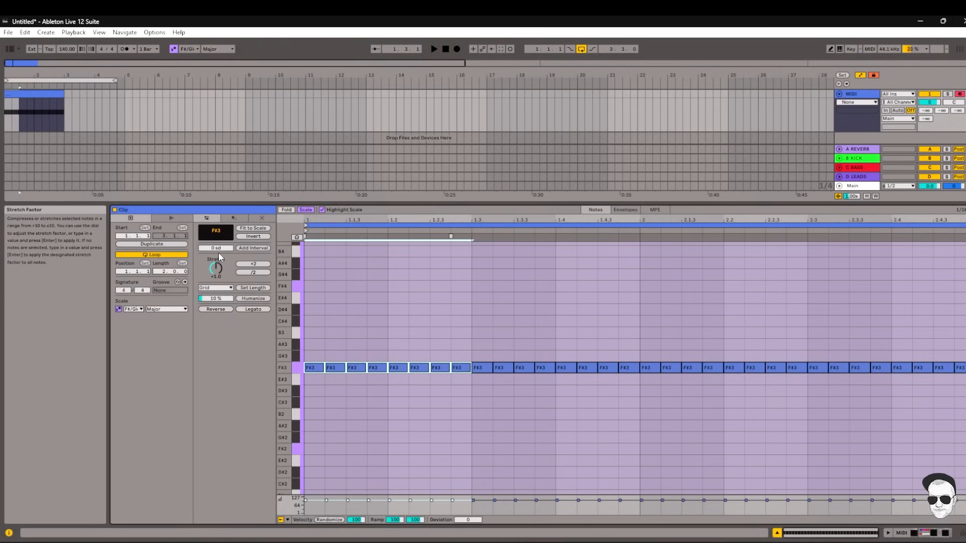
left_click_drag(215, 249, 215, 238)
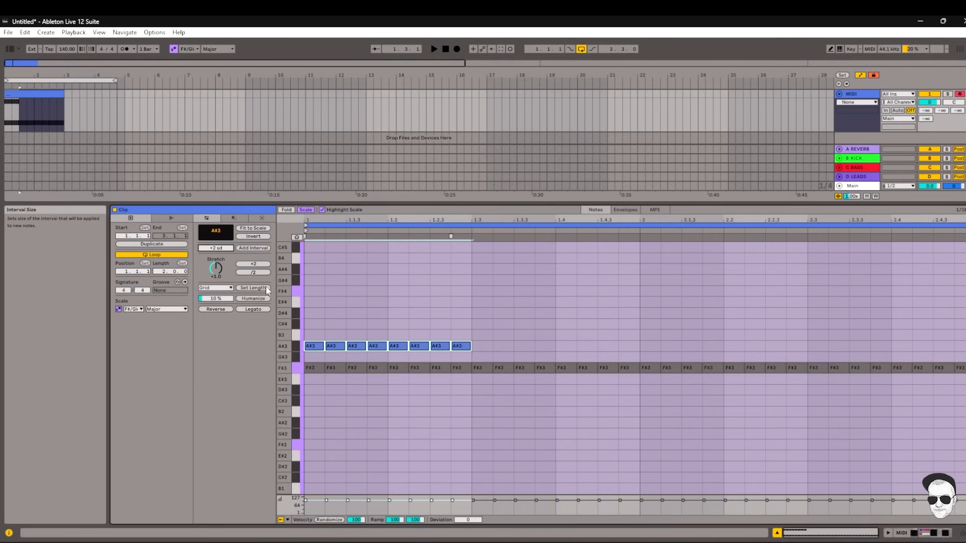
left_click(430, 410)
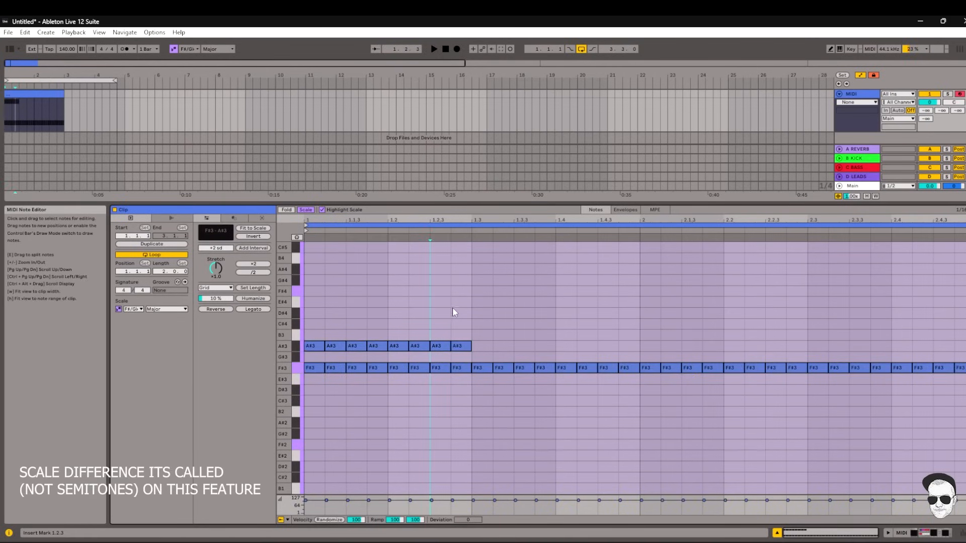
Step: Add an interval of +3 scale degrees above the eight A#3 notes and play back the stacked chord
left_click_drag(457, 318, 300, 348)
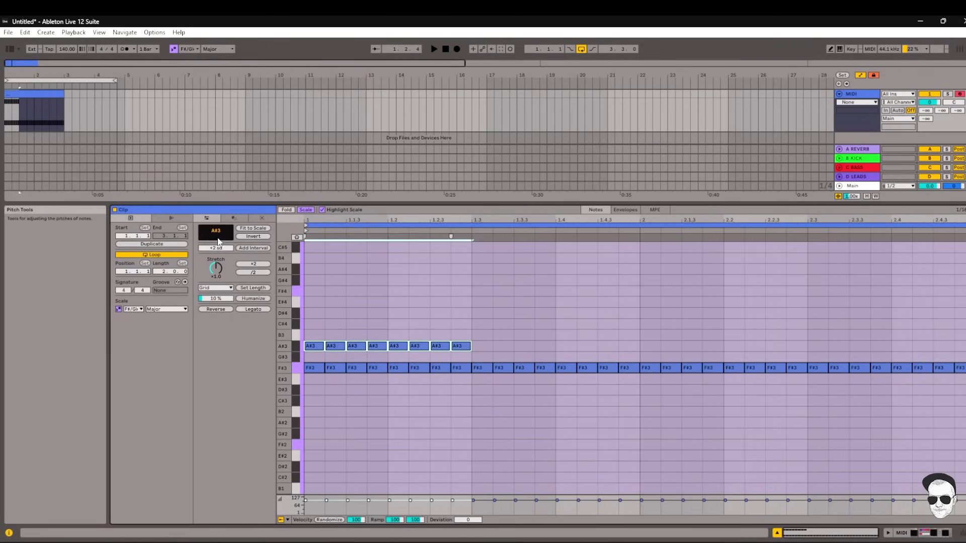
left_click_drag(216, 234, 219, 245)
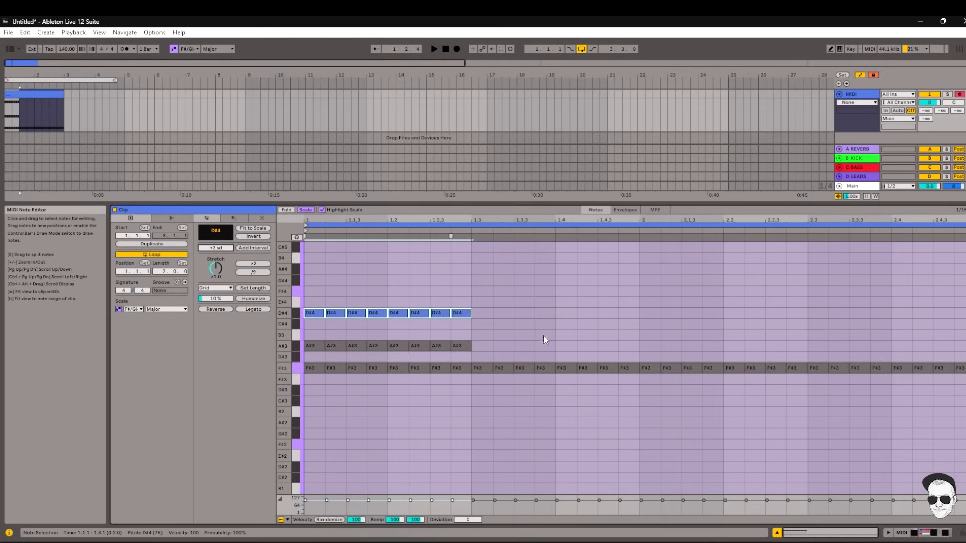
key("space")
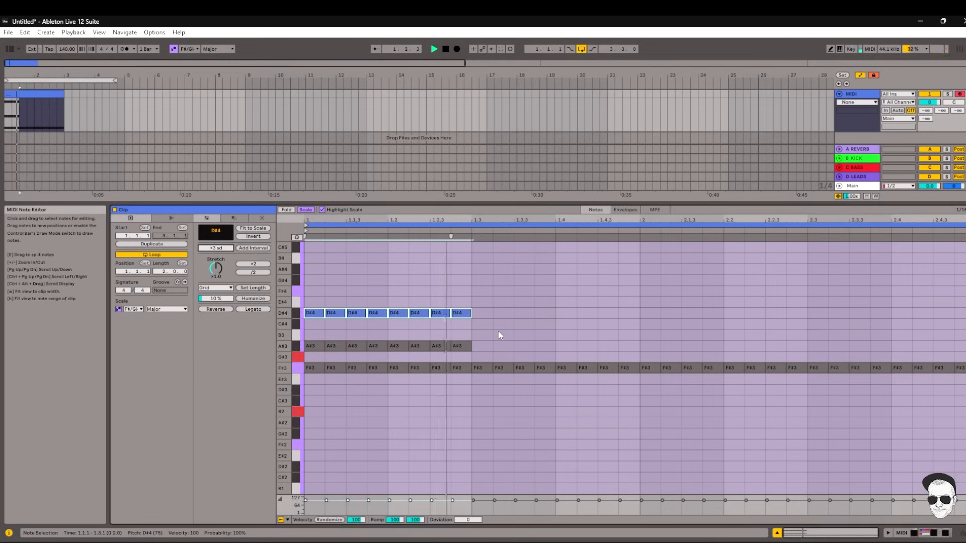
left_click(415, 397)
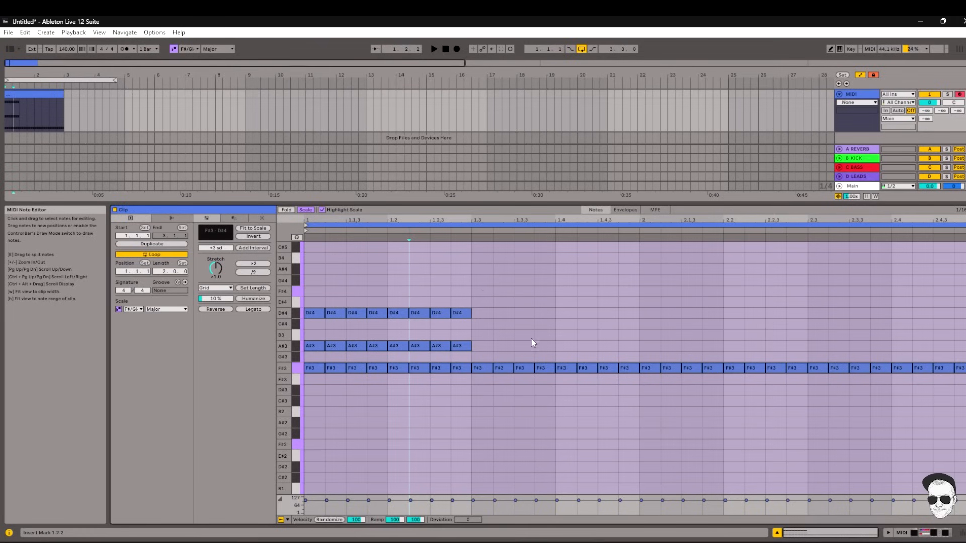
Step: Duplicate the first half-bar of three-note chords three times to fill the two-bar clip
left_click_drag(465, 281, 286, 394)
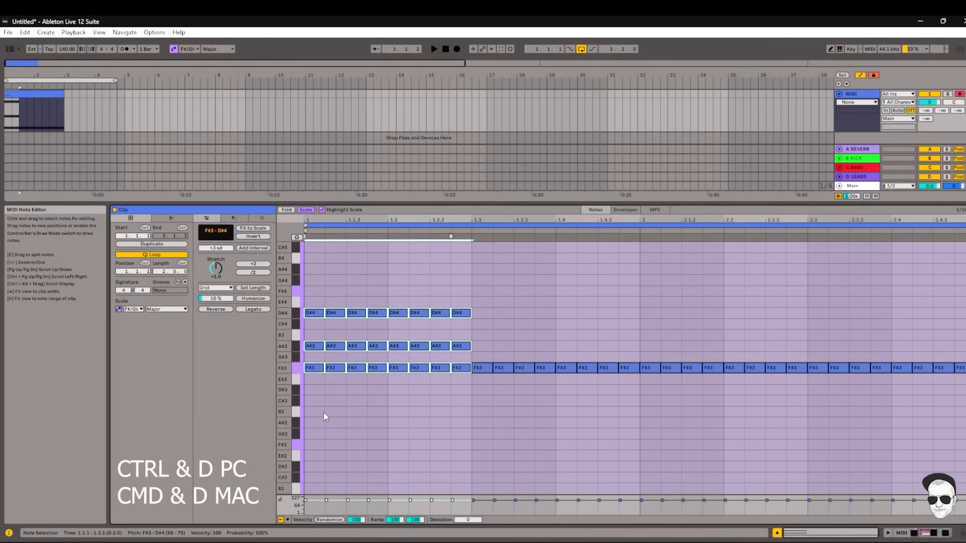
key("ctrl+d")
key("ctrl+d")
key("ctrl+d")
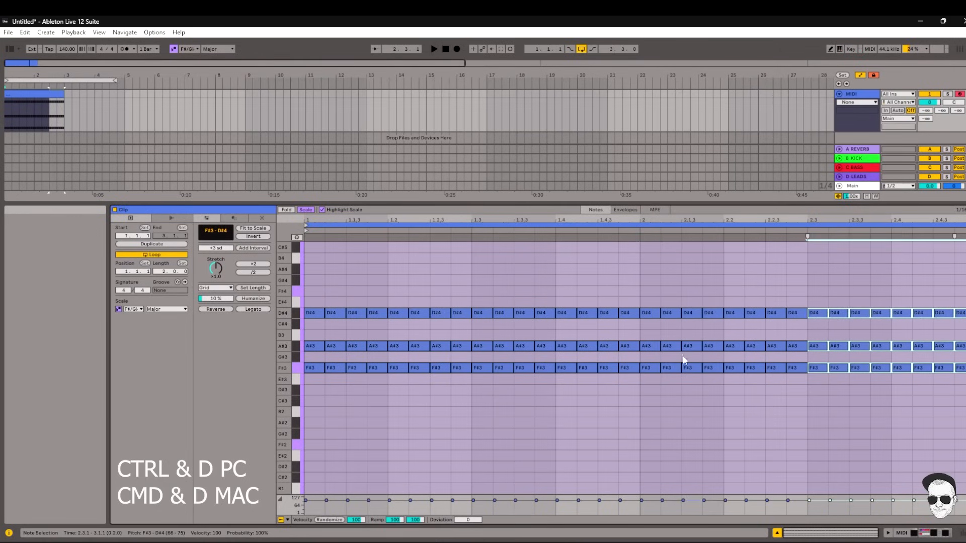
left_click(575, 416)
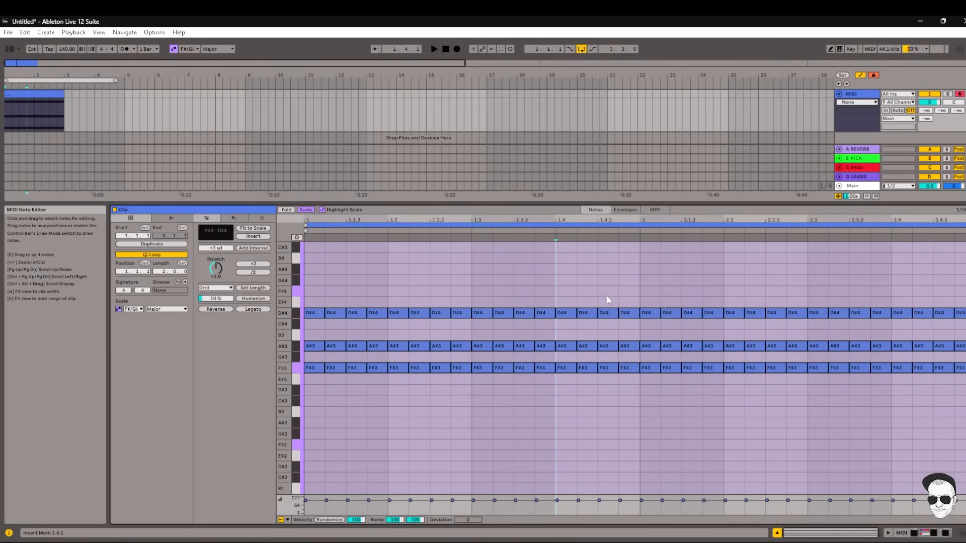
Step: Transpose the chords in the second half of bar 1 up four scale degrees to C#4–A#4
left_click_drag(626, 285, 476, 398)
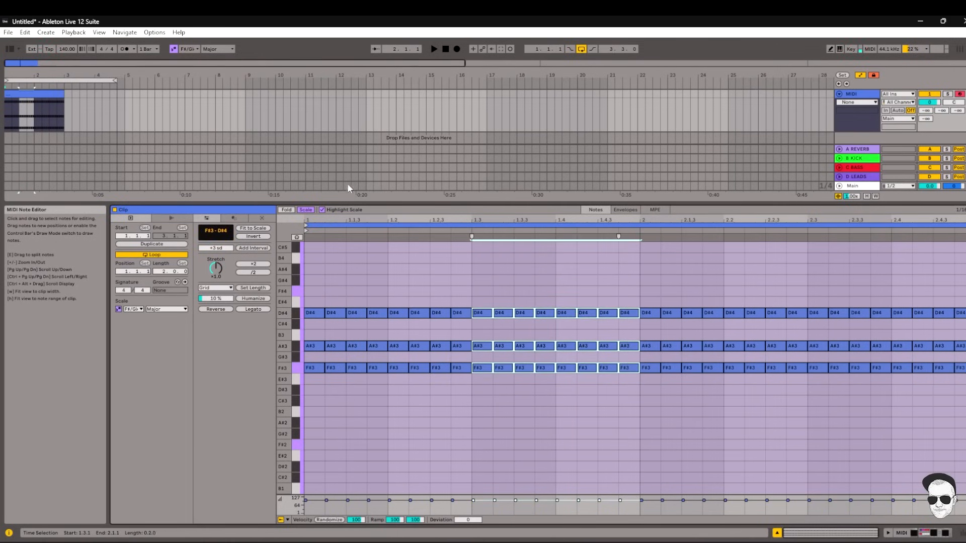
left_click(218, 233)
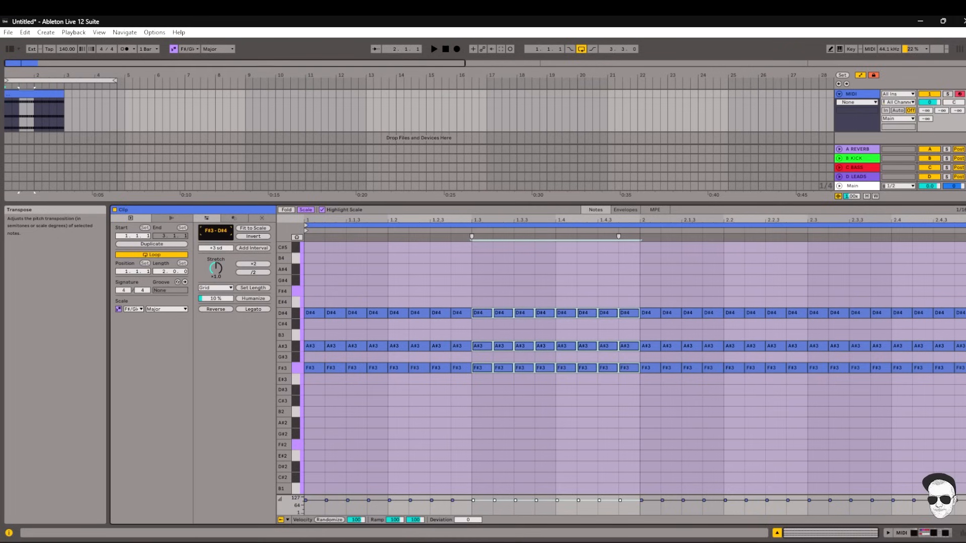
left_click_drag(218, 232, 218, 221)
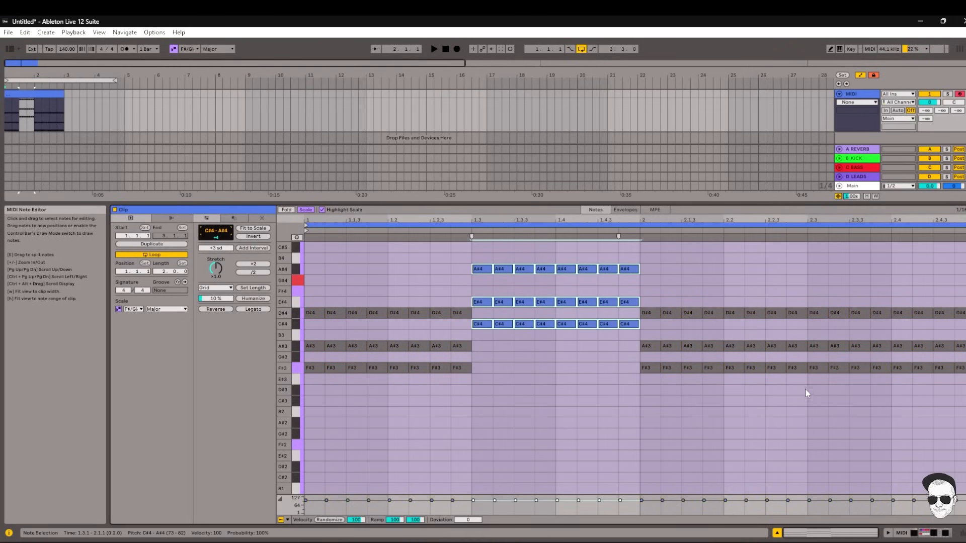
Step: Transpose the chords in the first half of bar 2 down three scale degrees to C#3–A#3 and turn off folding to scale
left_click_drag(793, 285, 653, 407)
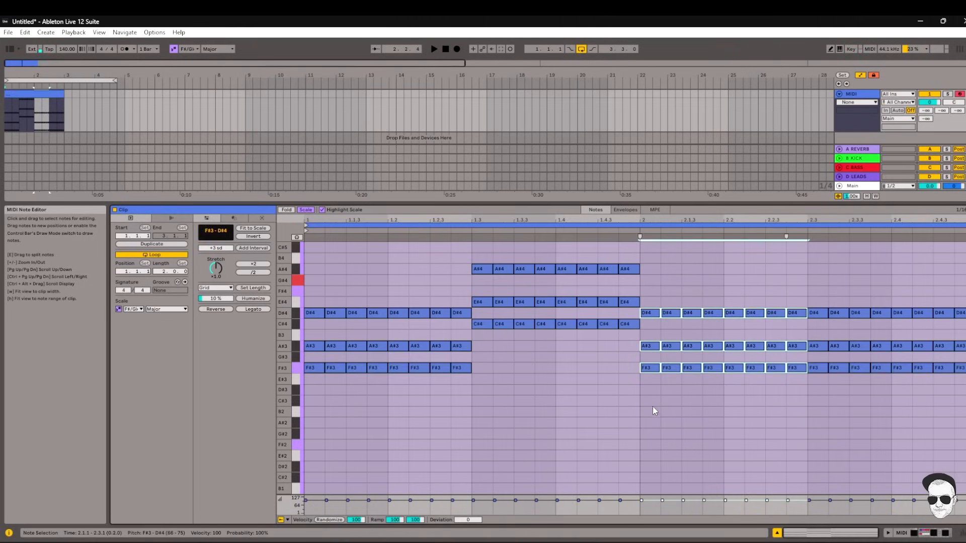
left_click_drag(222, 240, 222, 258)
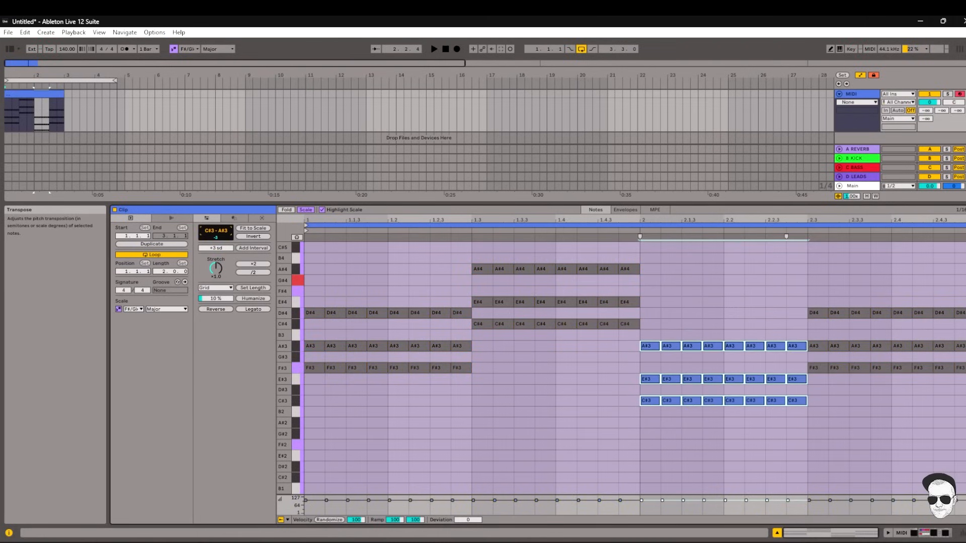
left_click(307, 211)
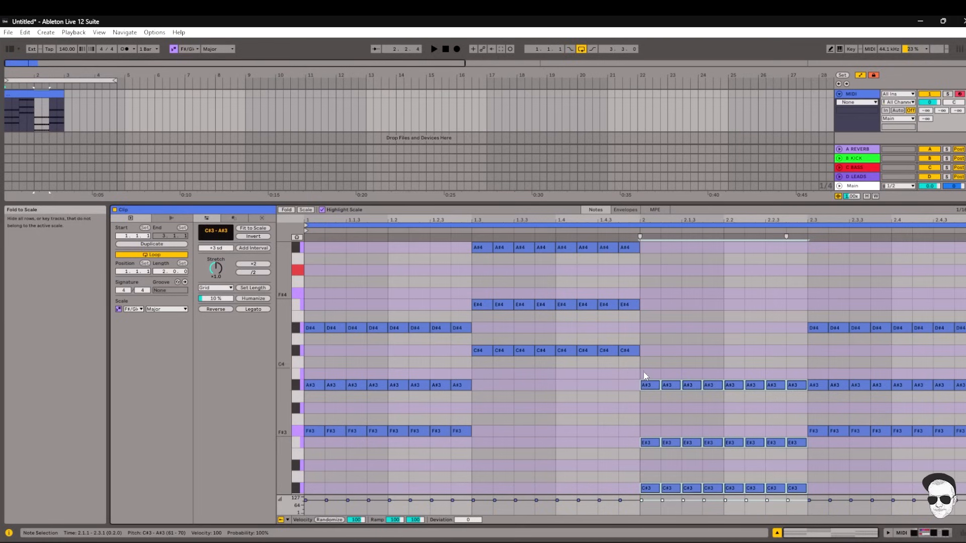
Step: Transpose the chords in the second half of bar 2 up one scale degree to G#3–E#4
left_click_drag(963, 319, 813, 445)
left_click_drag(211, 231, 211, 226)
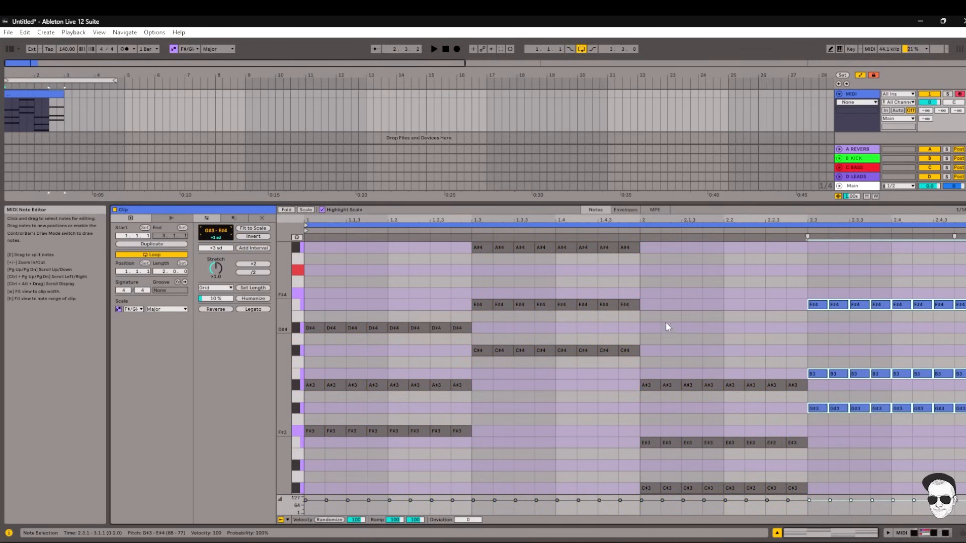
key("space")
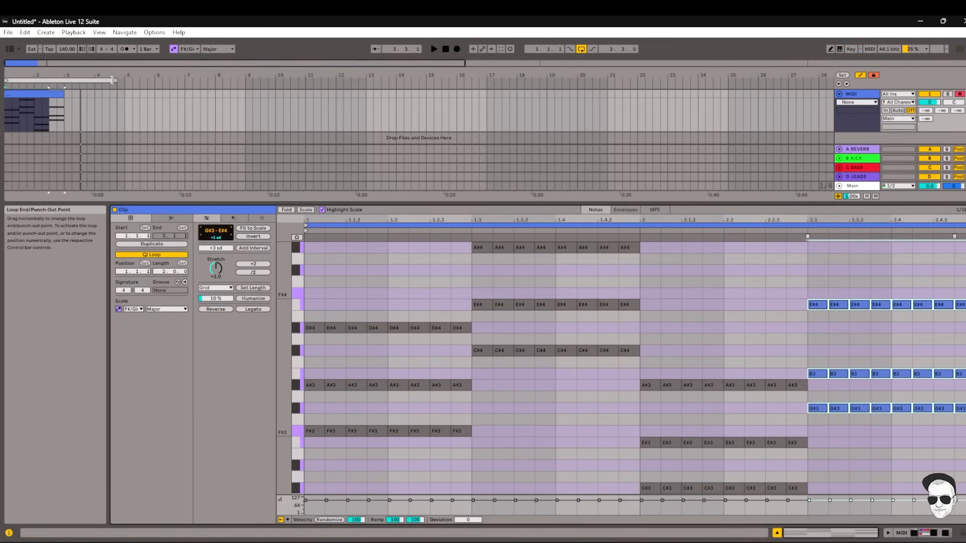
Step: Shorten the arrangement loop to two bars, matching the clip, and play the progression
key("space")
left_click_drag(107, 82, 63, 82)
key("space")
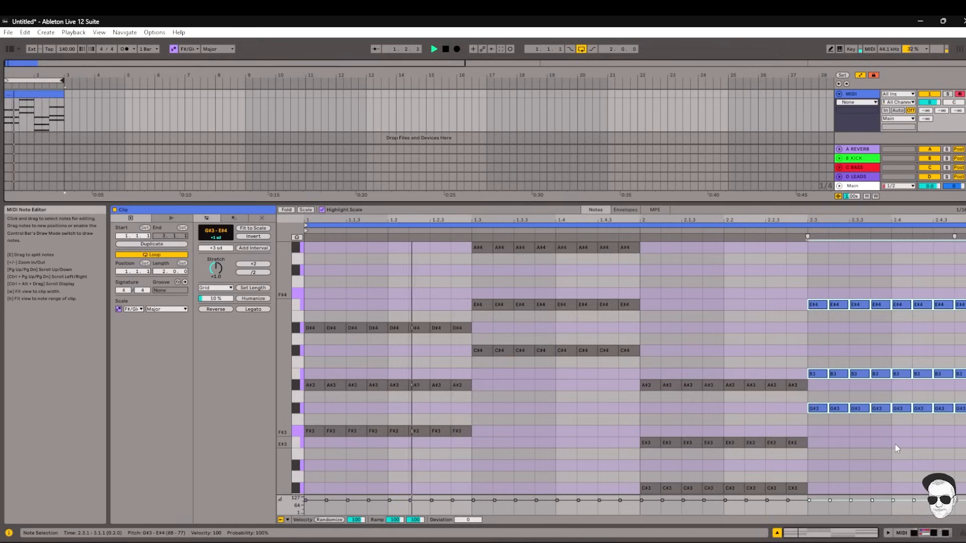
Step: Lower the top notes of the chords in the second half of bar 2 to D#4
left_click(893, 444)
key("ctrl+a")
mouse_move(964, 280)
left_mouse_down()
mouse_move(804, 328)
mouse_move(818, 330)
left_mouse_up()
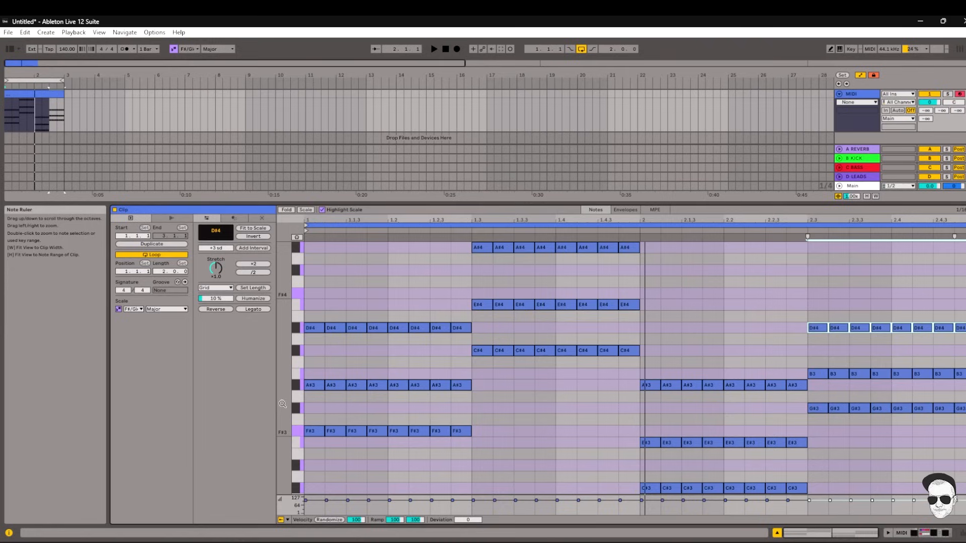
Step: Turn the repeated plucks of both half-bars in bar 1 into single sustained chords, each half a bar long
left_click_drag(284, 403, 274, 403)
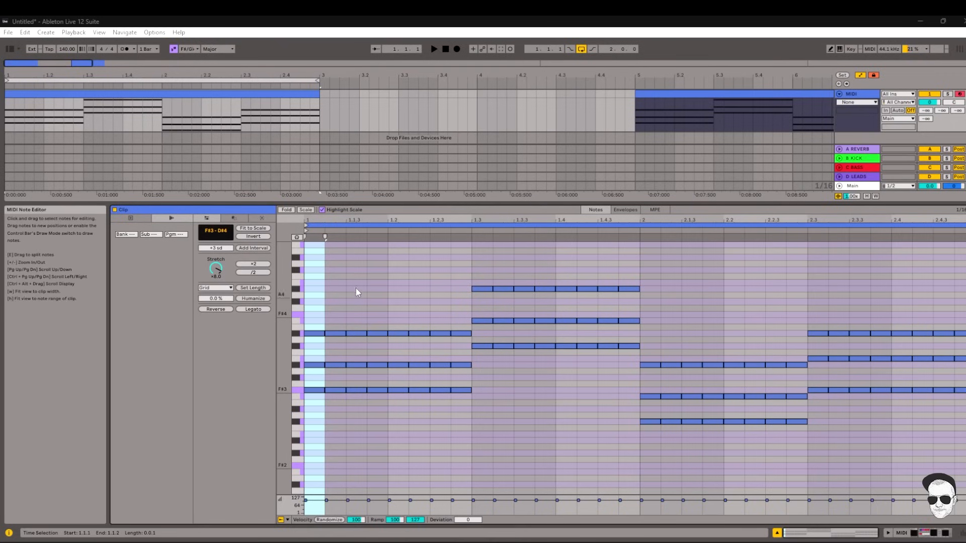
left_click(319, 375)
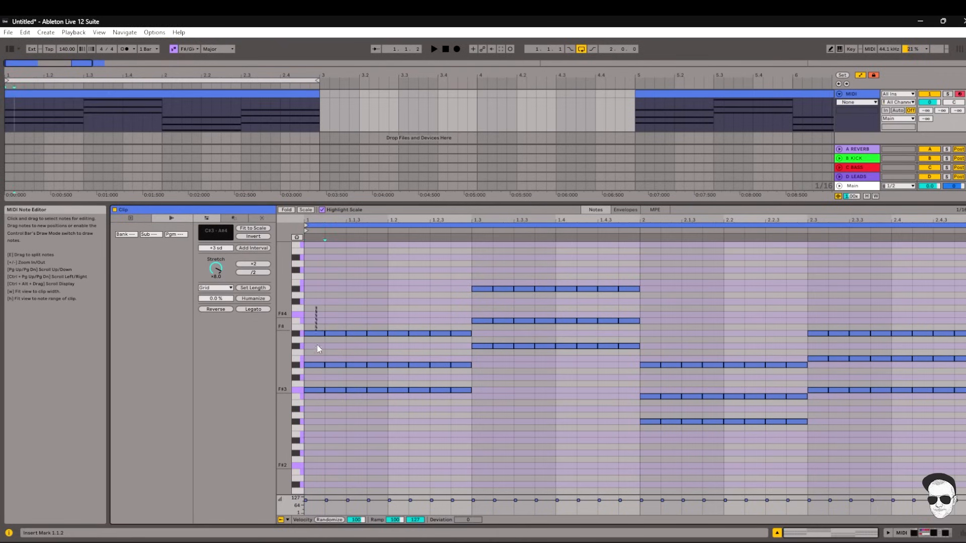
left_click_drag(317, 307, 473, 395)
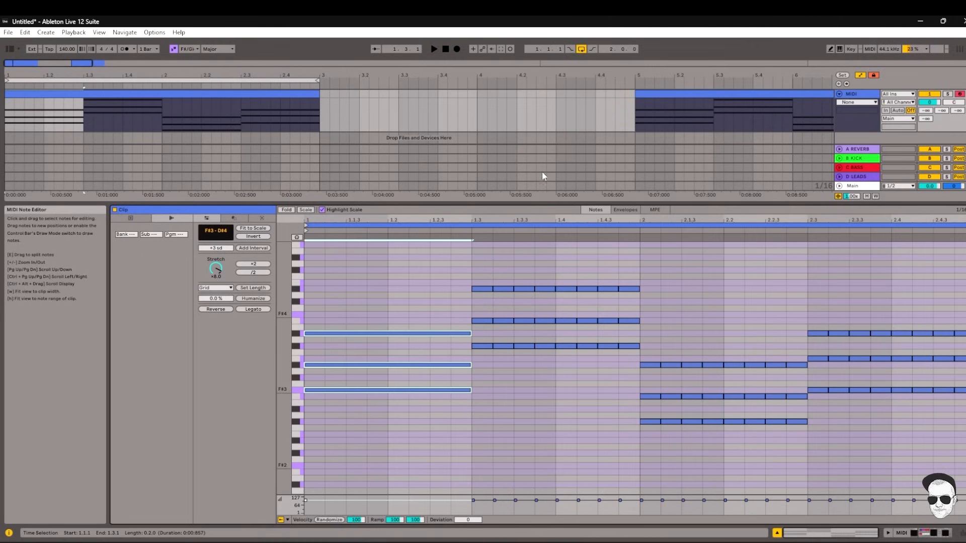
left_click_drag(490, 276, 480, 353)
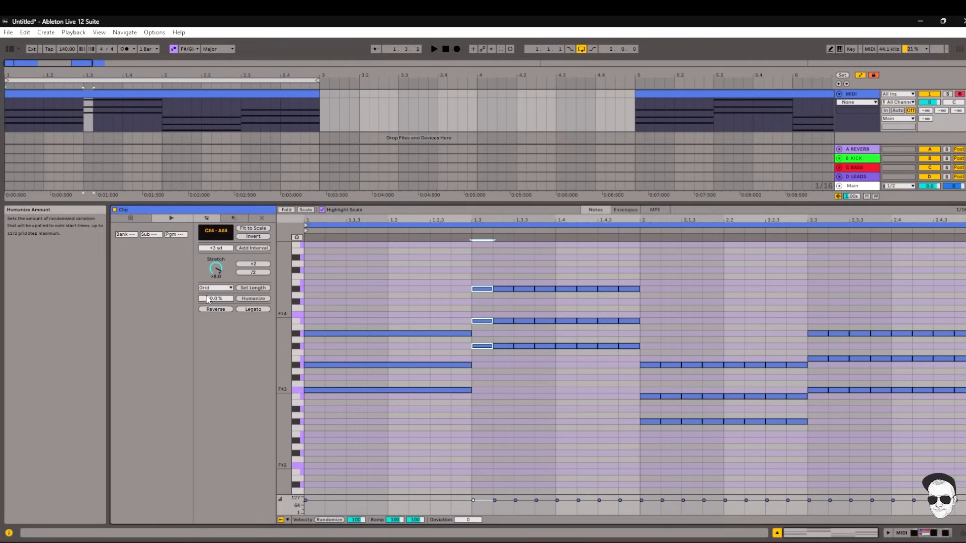
left_click_drag(216, 268, 216, 263)
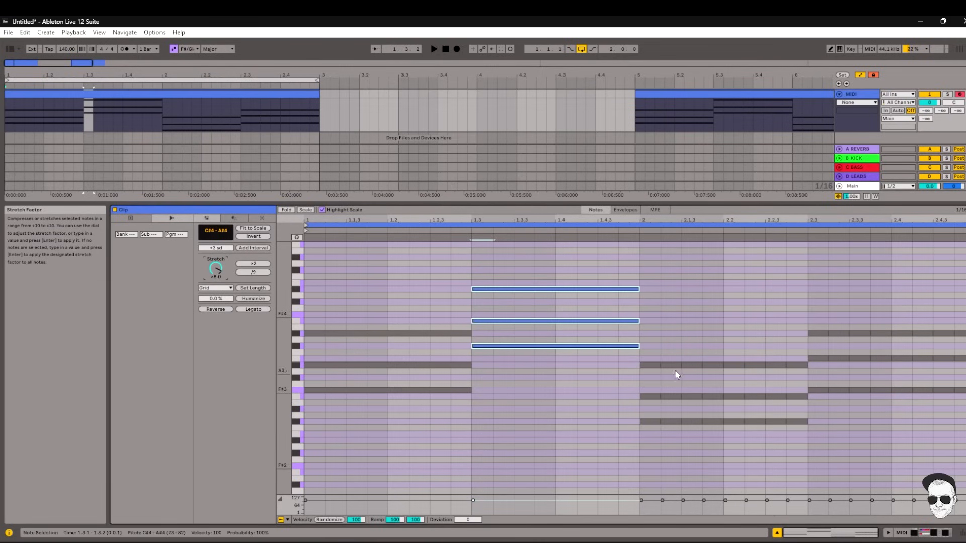
Step: Merge the repeated plucks in bar 2 into two sustained chords, each half a bar long
left_click_drag(651, 342, 649, 436)
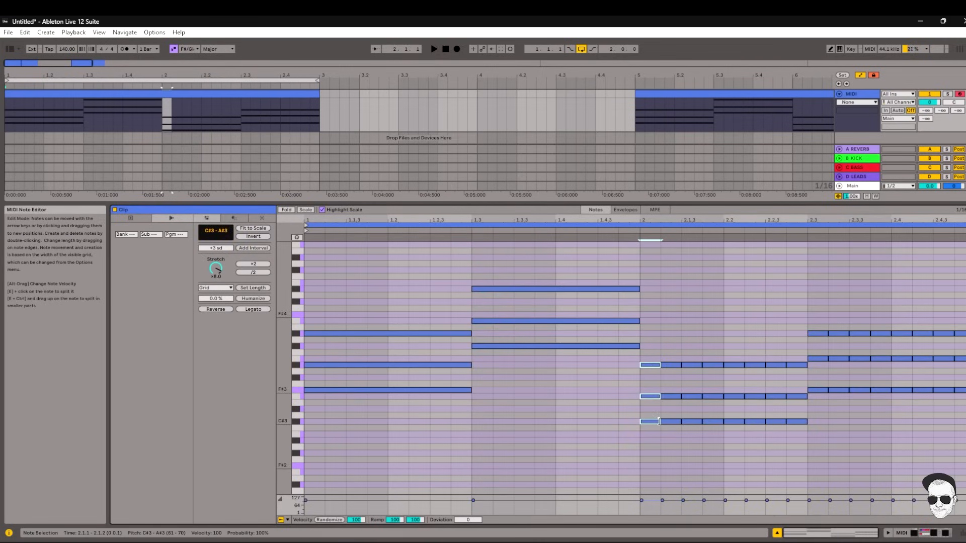
left_click_drag(659, 422, 814, 431)
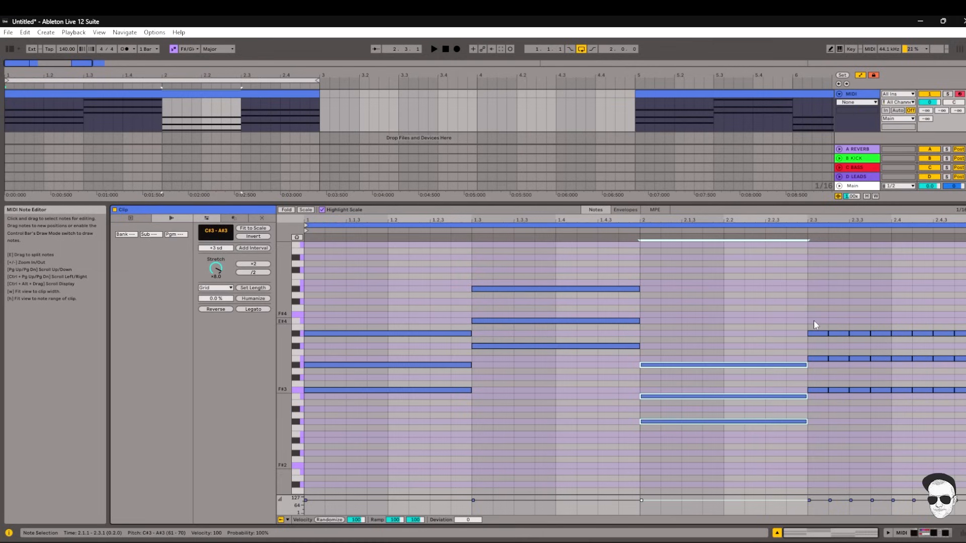
left_click_drag(814, 324, 962, 404)
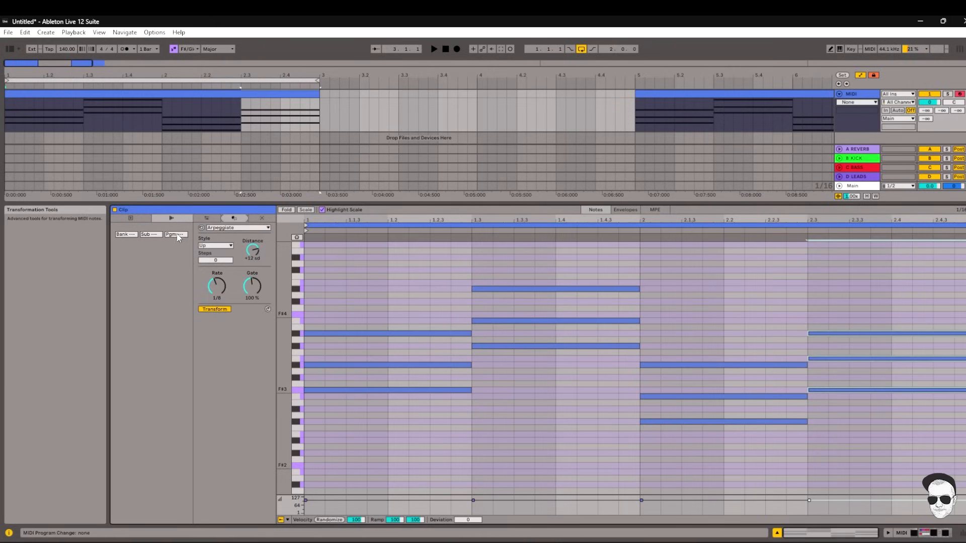
Step: Add a half-bar C#5 note above the first chord and arpeggiate the four notes upward at a 1/8 rate
double_click(307, 271)
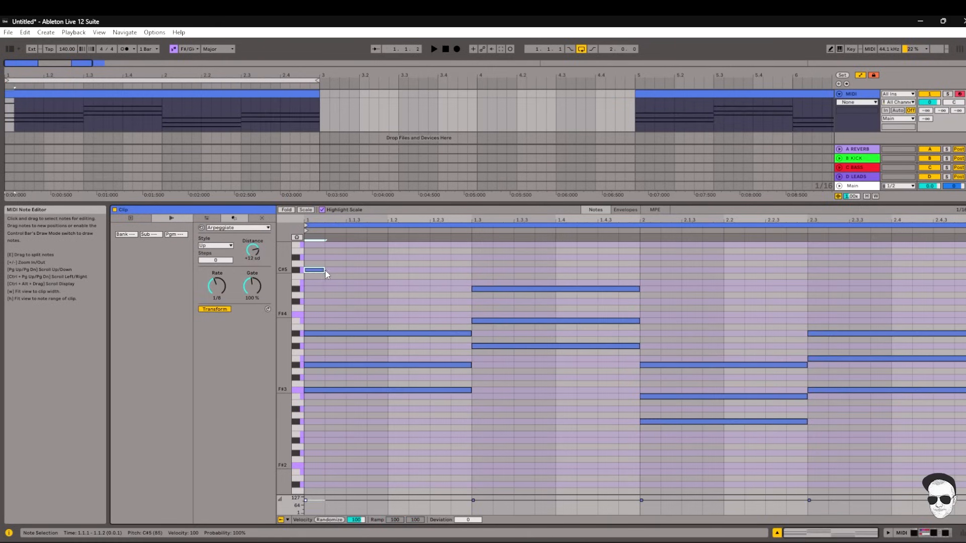
left_click_drag(325, 271, 470, 279)
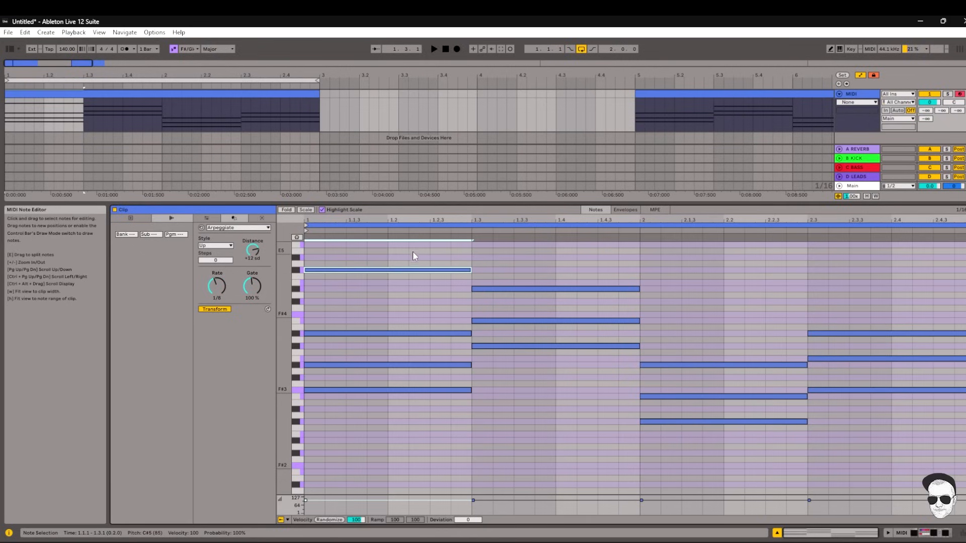
left_click_drag(412, 252, 385, 427)
left_click(219, 309)
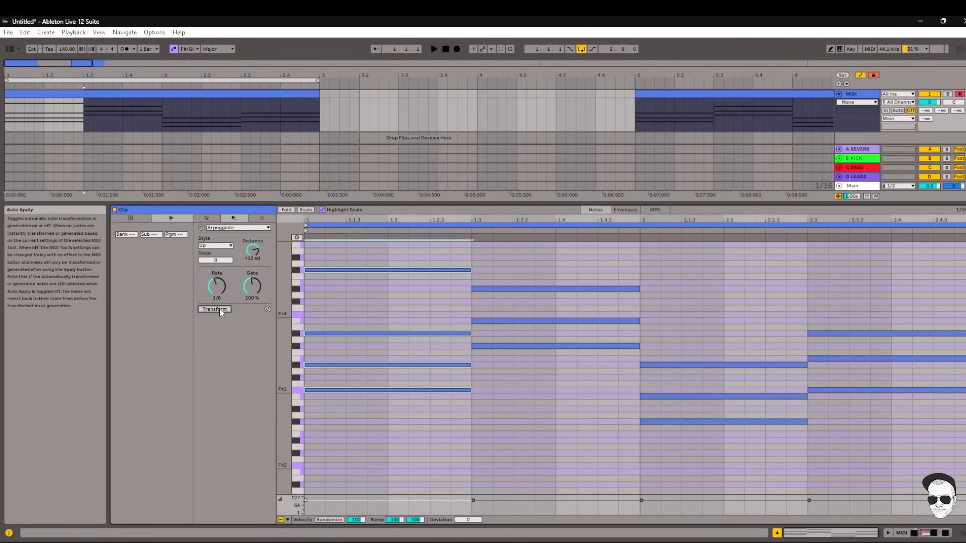
left_click(220, 308)
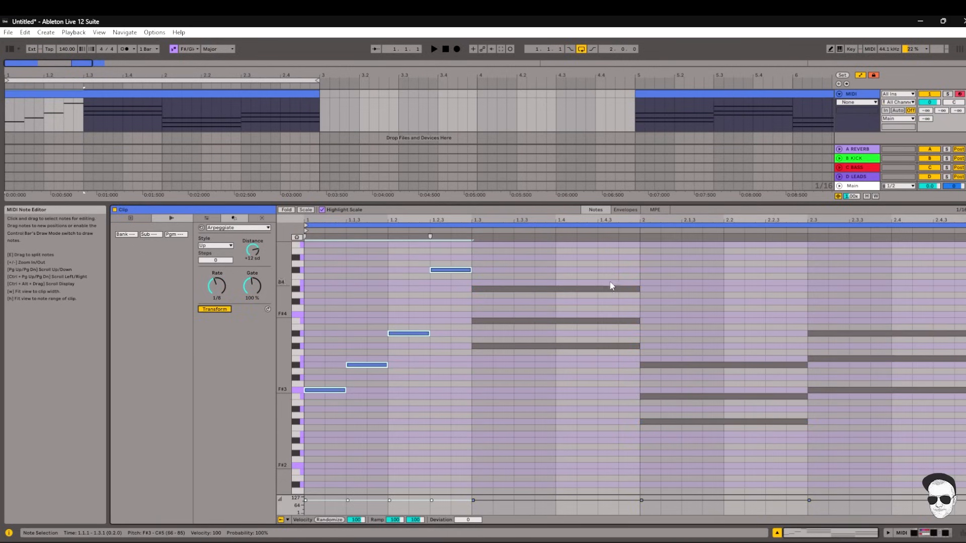
Step: Arpeggiate the chord in the second half of bar 1 upward at a 1/8 rate and play it back
left_click_drag(610, 282, 511, 376)
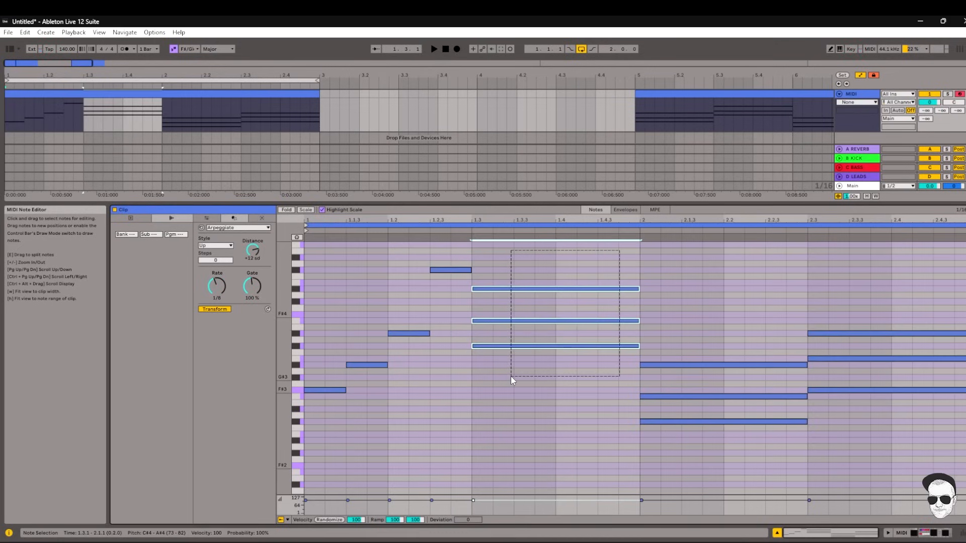
left_click(226, 310)
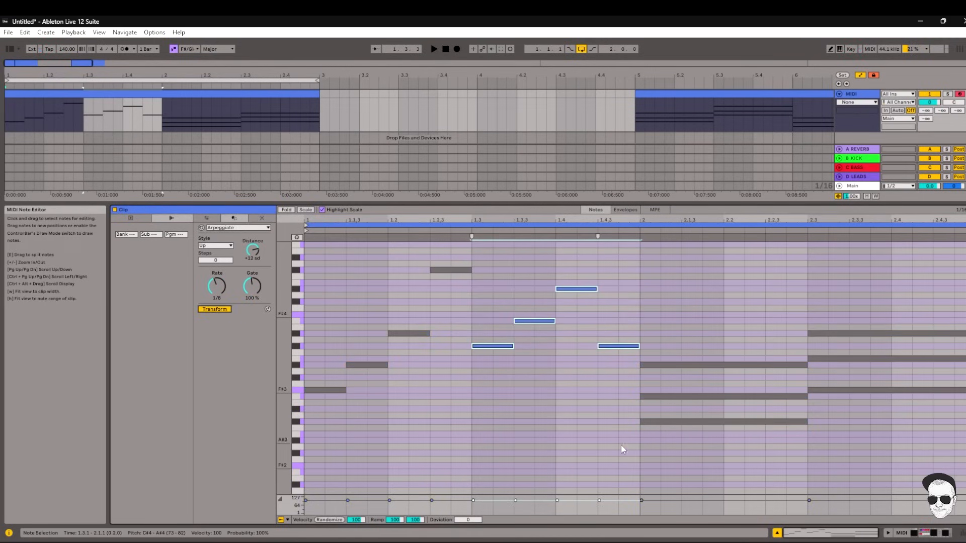
key("space")
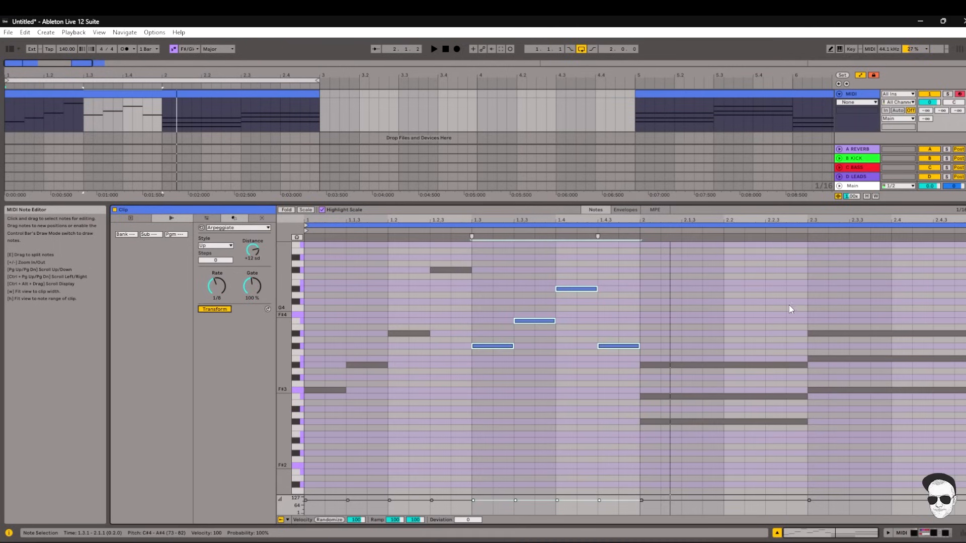
Step: Arpeggiate the two chords of bar 2 upward at a 1/8 rate and play back the full pattern
left_click_drag(788, 302, 659, 442)
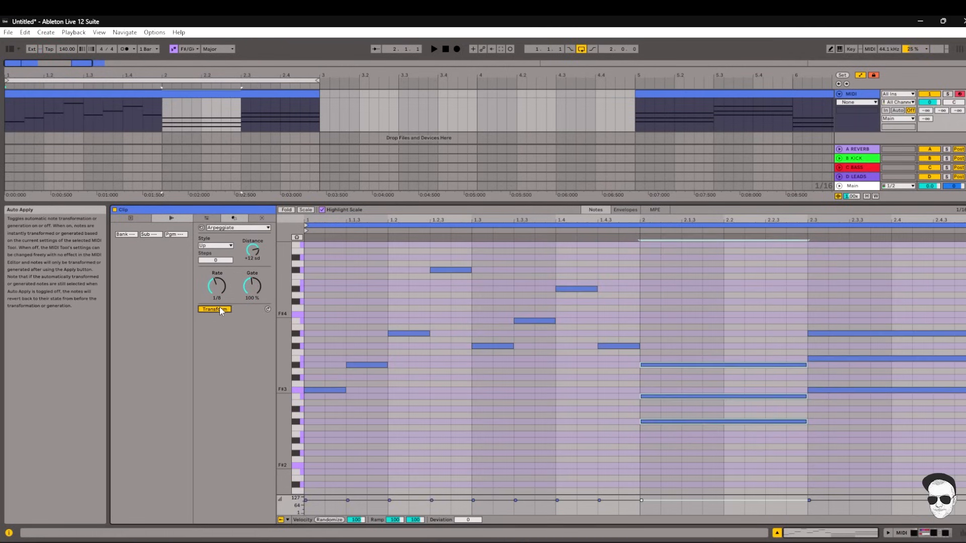
left_click(220, 309)
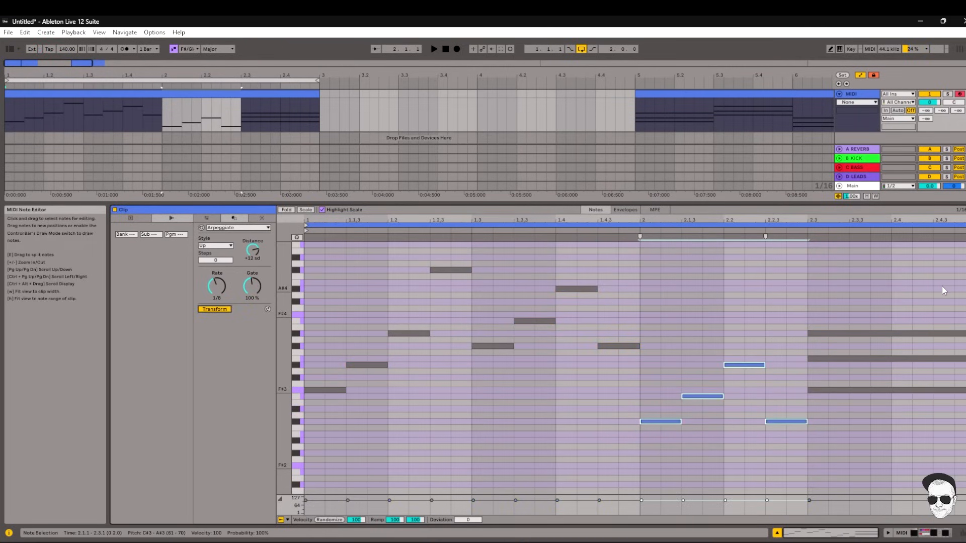
left_click_drag(944, 286, 848, 401)
left_click(217, 309)
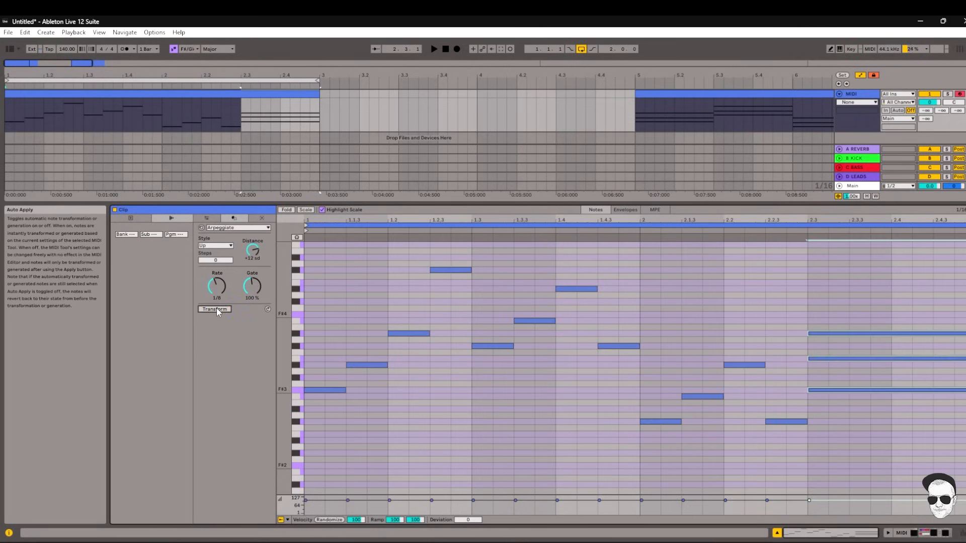
left_click(216, 309)
left_click(627, 373)
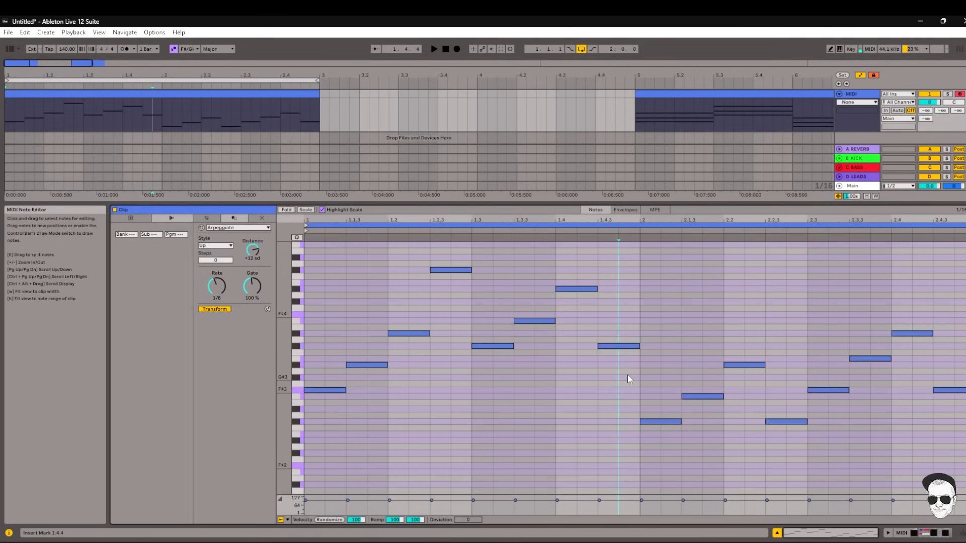
left_click_drag(282, 359, 260, 359)
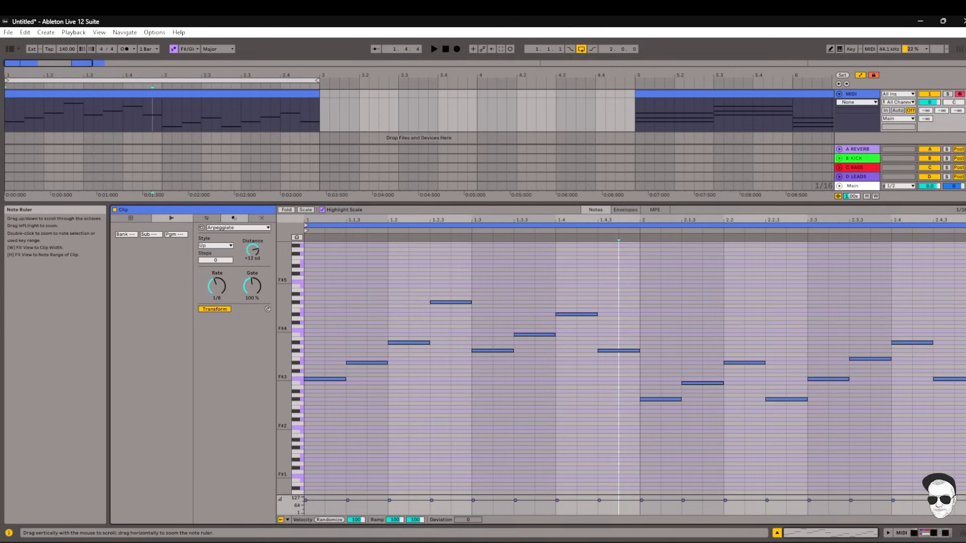
key("space")
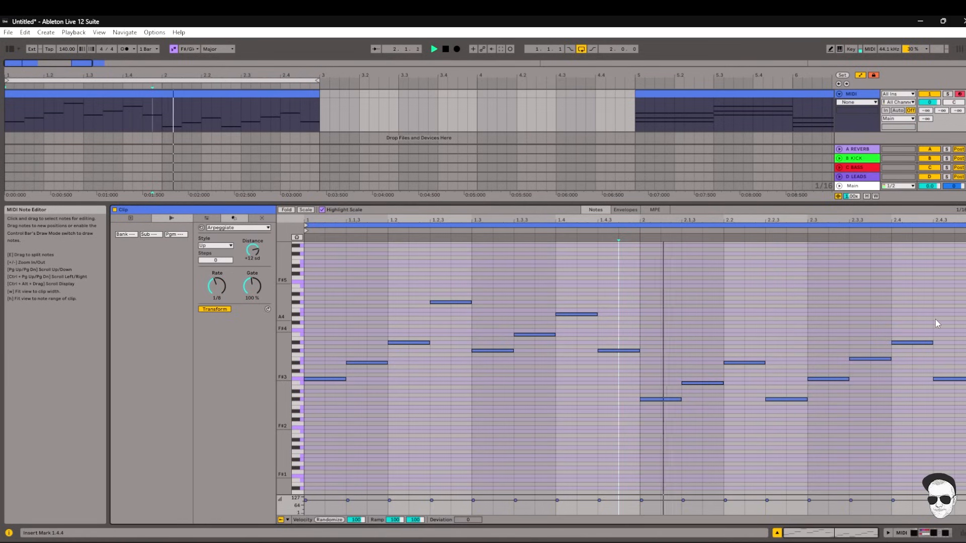
Step: Select all the arpeggio notes, set the Arpeggiate style to UpDown, and play back the clip
left_click_drag(960, 296, 309, 445)
left_click(222, 246)
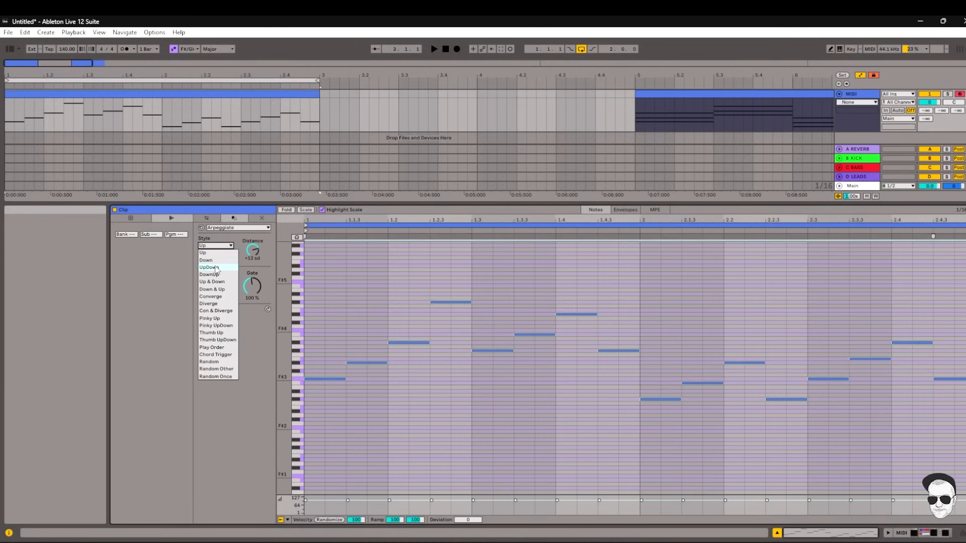
left_click(216, 271)
key("space")
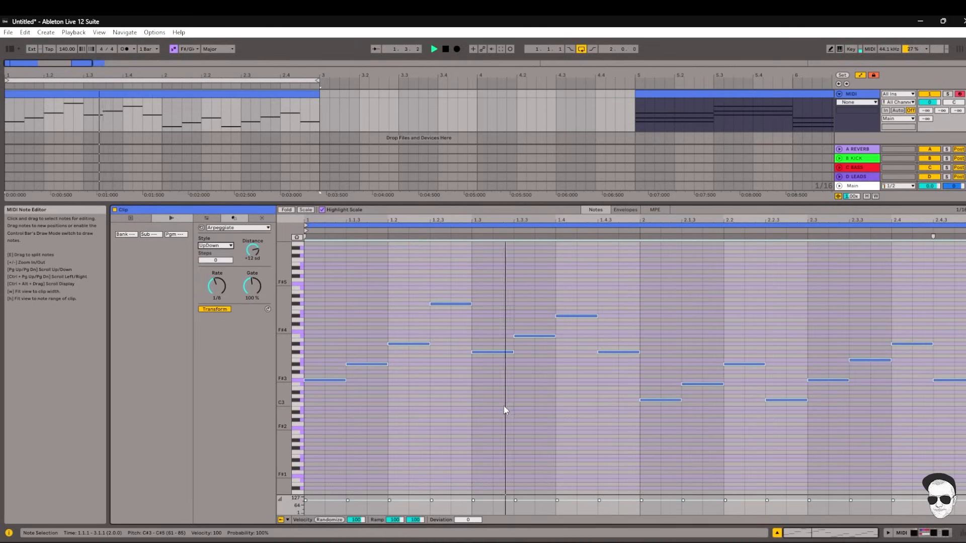
key("space")
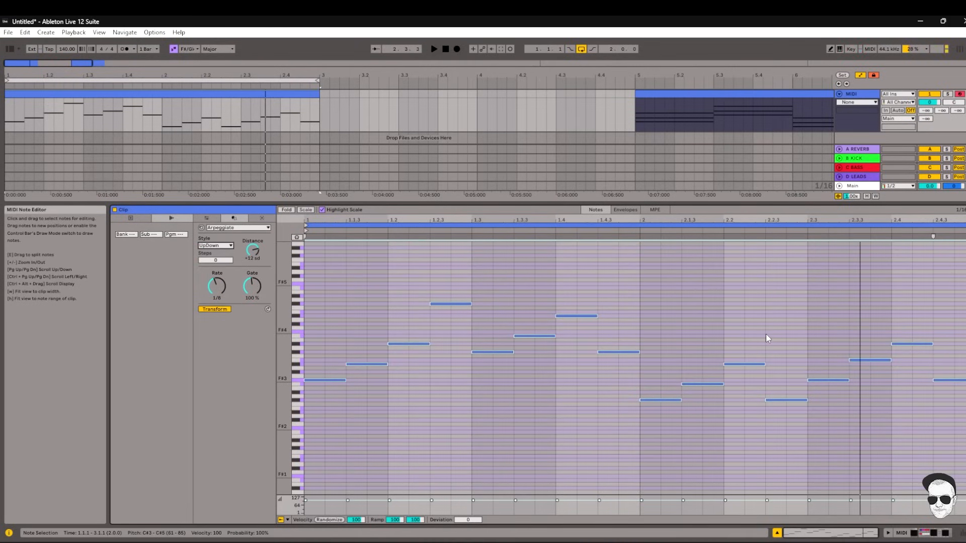
Step: Invert the four notes in the first half of bar 2 and fold the note editor to the scale while listening
left_click_drag(772, 330, 669, 434)
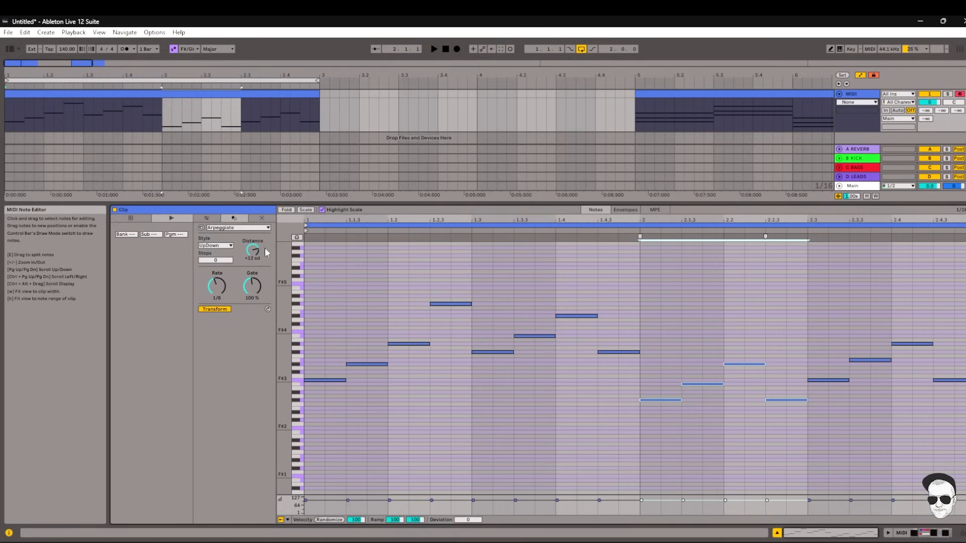
left_click(206, 219)
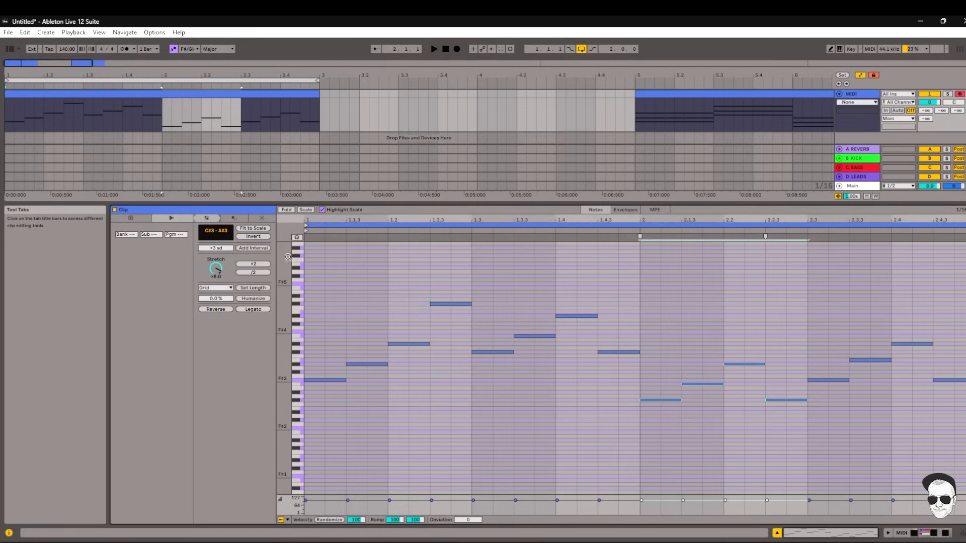
left_click(256, 238)
key("space")
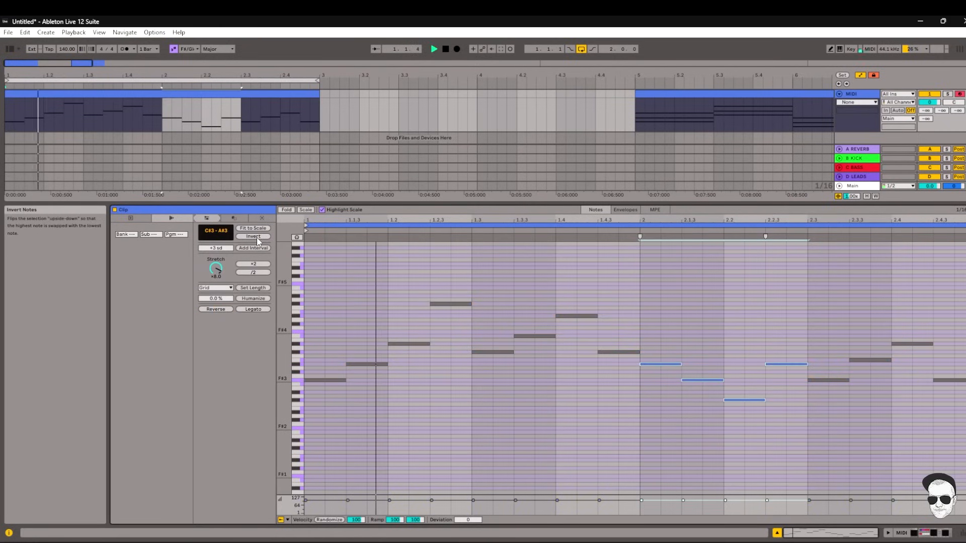
left_click(302, 210)
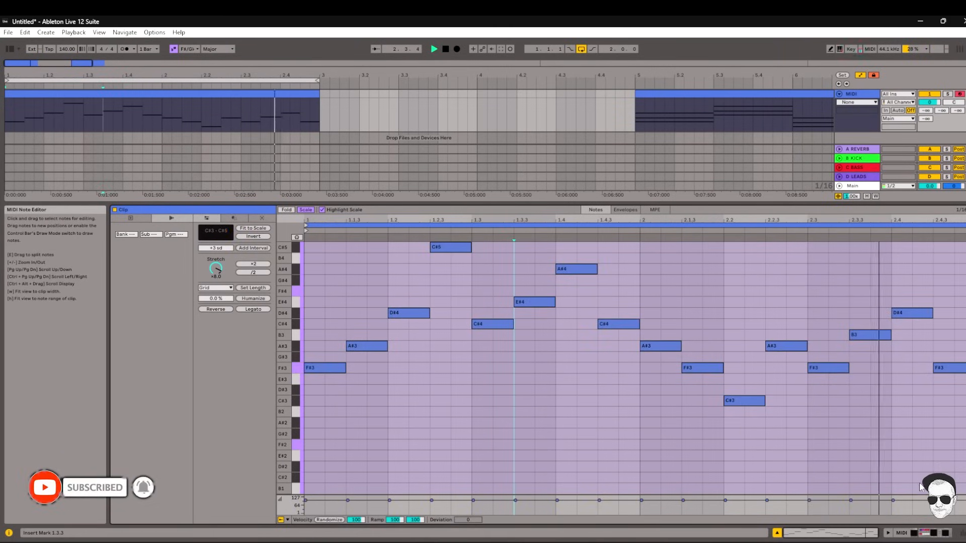
key("space")
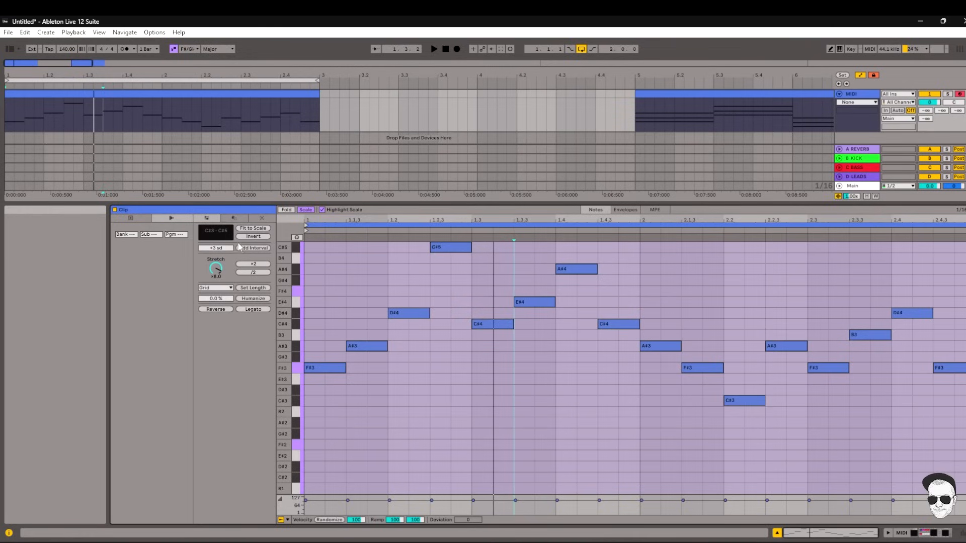
Step: Look through the available MIDI transformations and choose Connect for the clip
left_click(234, 218)
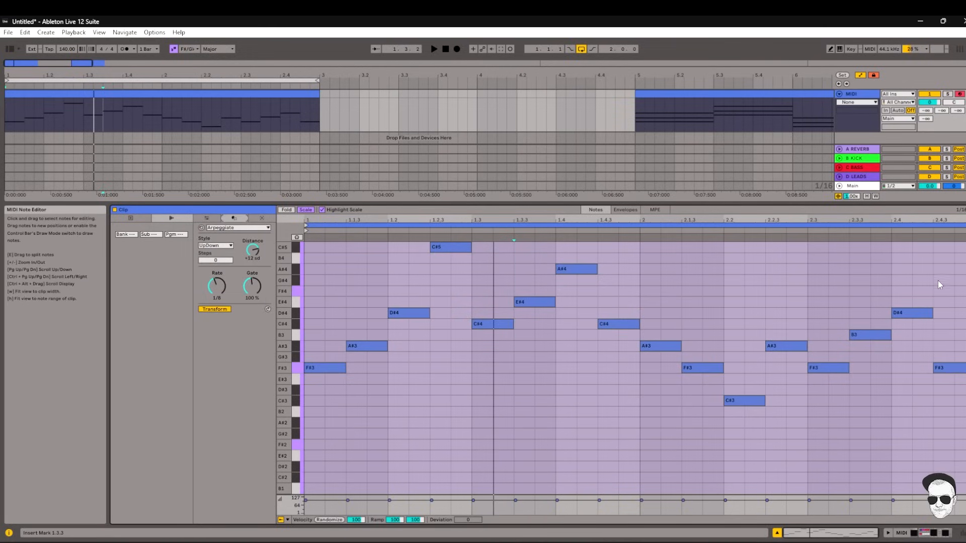
left_click(230, 227)
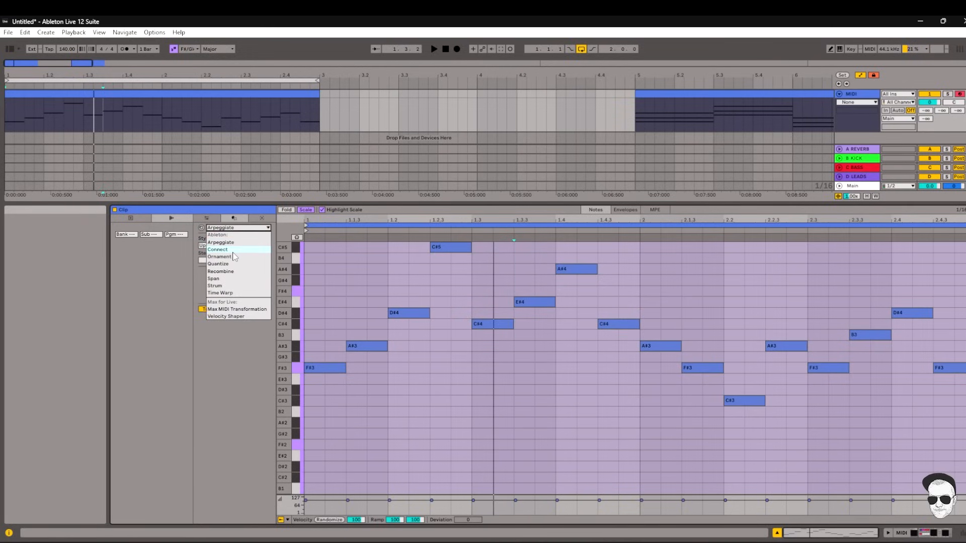
left_click(159, 294)
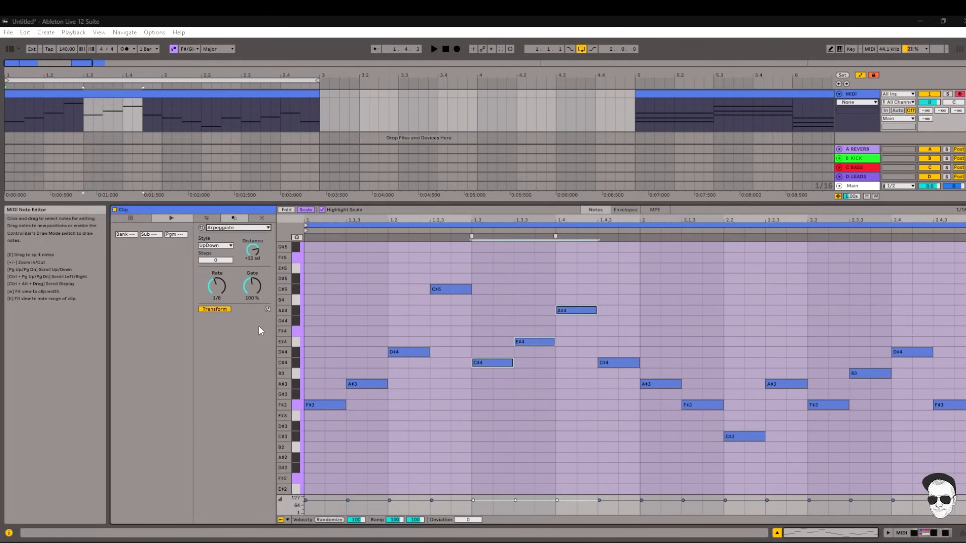
left_click(241, 228)
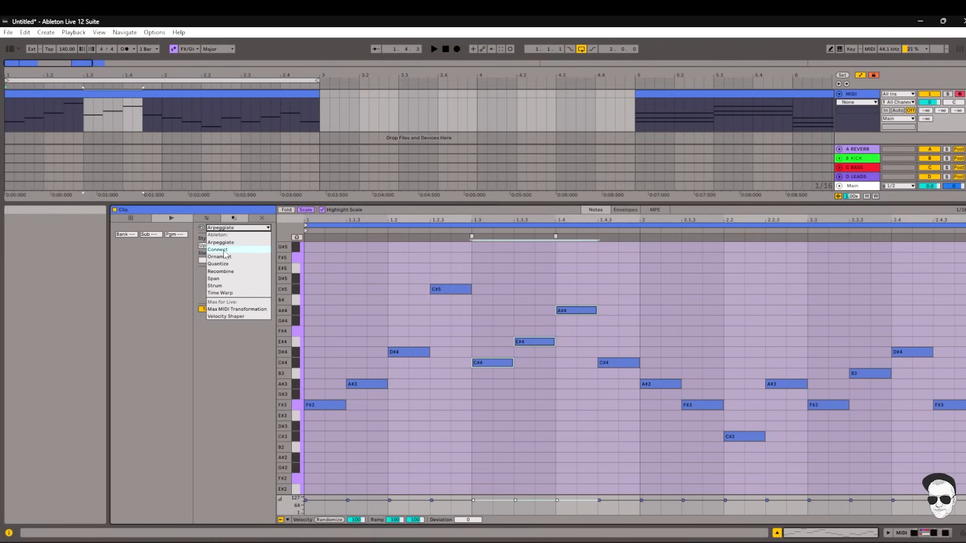
left_click(224, 250)
left_click(577, 425)
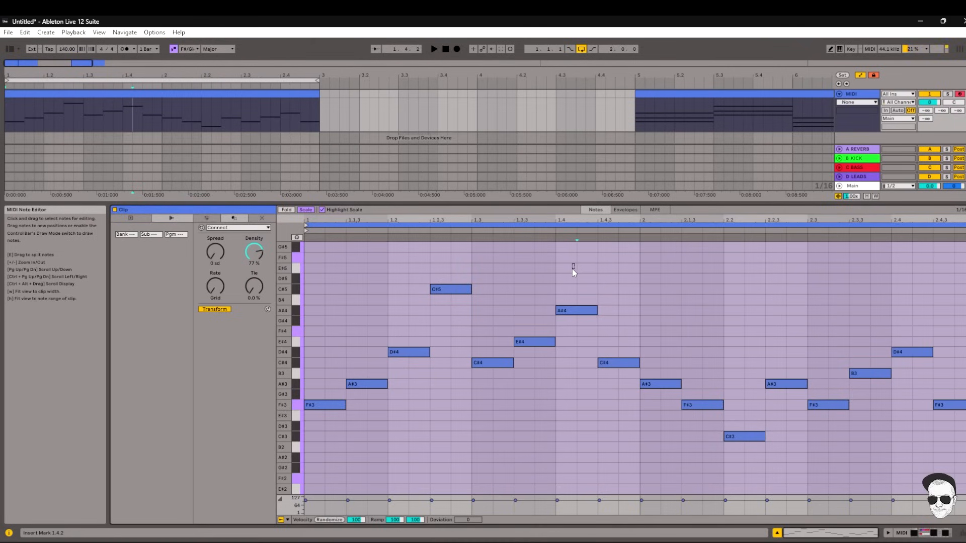
Step: Shorten the C#4, E#4 and A#4 notes from 1.3 to 1/16, connect them with a Spread of 5 sd, and play back the clip
left_click_drag(572, 269, 492, 363)
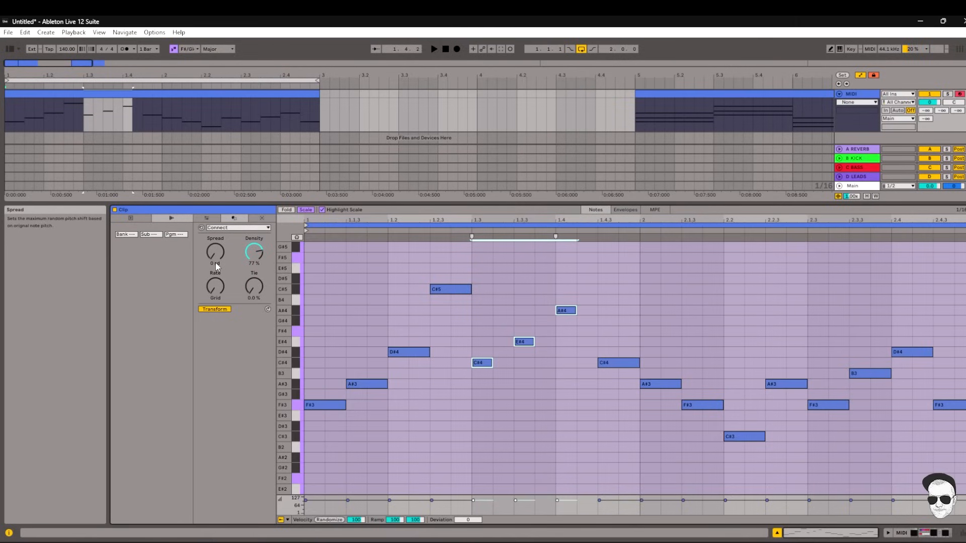
left_click_drag(216, 252, 217, 247)
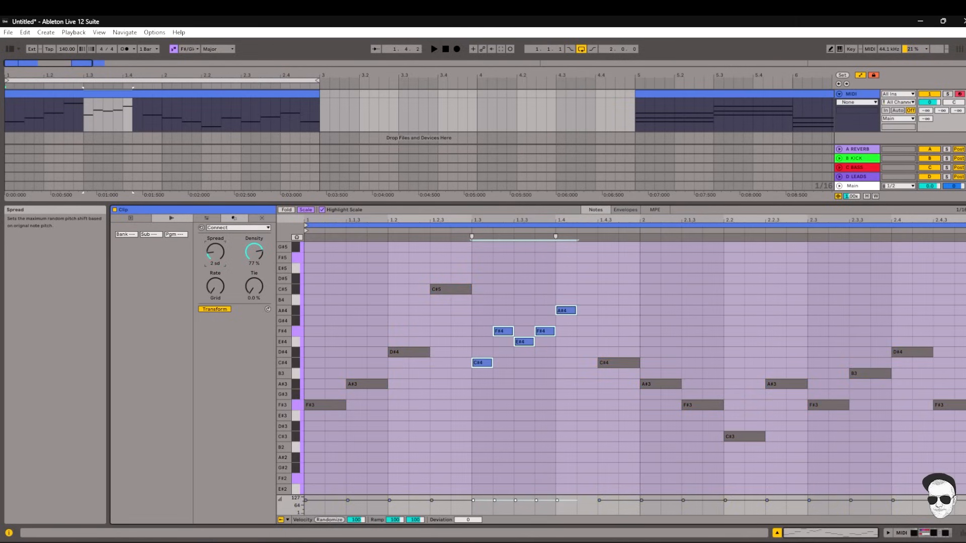
mouse_move(216, 291)
left_mouse_down()
mouse_move(216, 281)
mouse_move(217, 290)
left_mouse_up()
left_click(210, 249)
left_click_drag(210, 249, 211, 243)
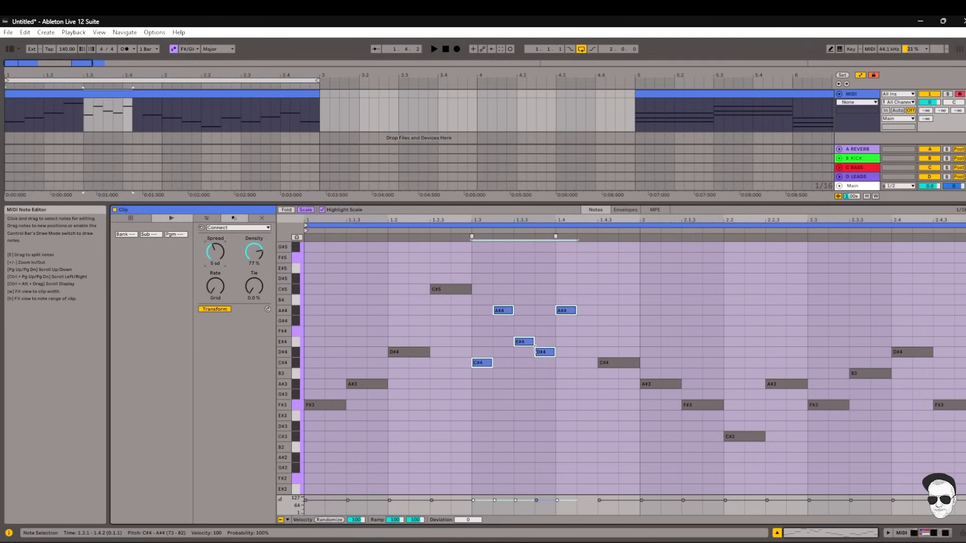
key("space")
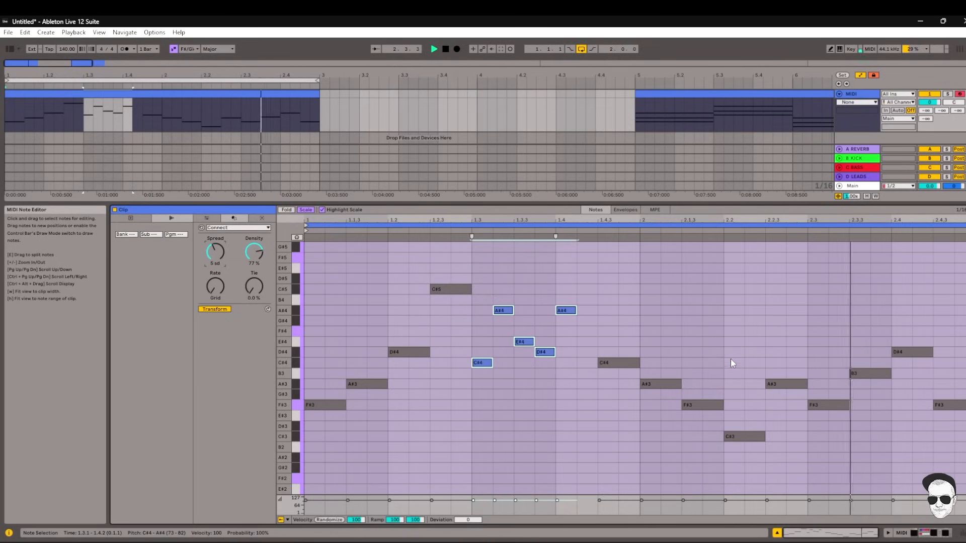
key("space")
Step: Shorten the four descending notes from C#4 to C#3 to 1/16, fill their gaps with the Connect transformation, and play the clip
left_click_drag(731, 318, 618, 463)
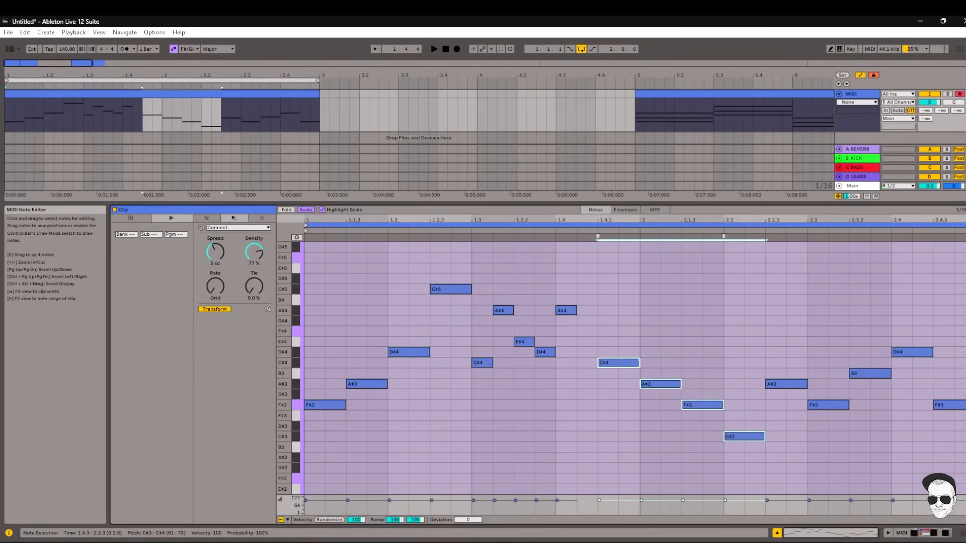
left_click_drag(639, 368, 618, 368)
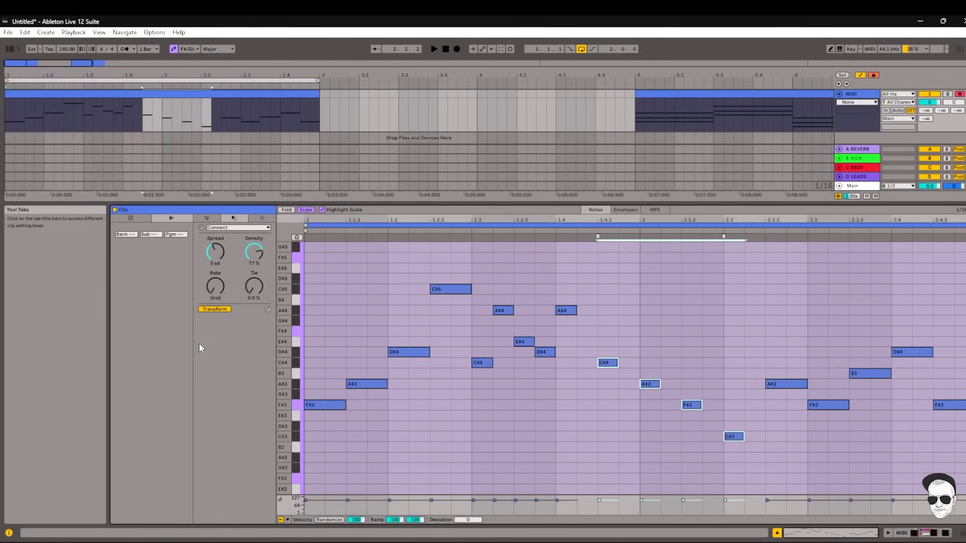
left_click(220, 311)
left_click(558, 424)
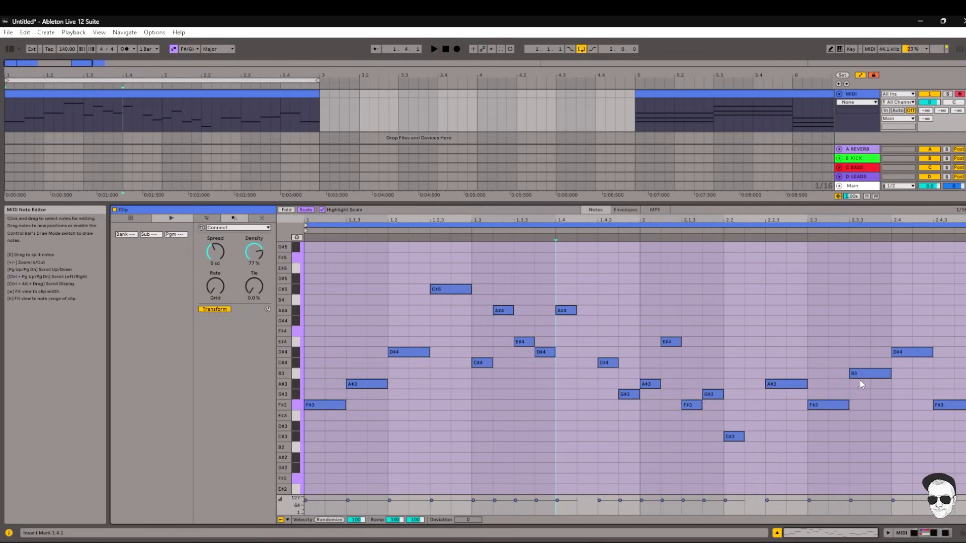
key("space")
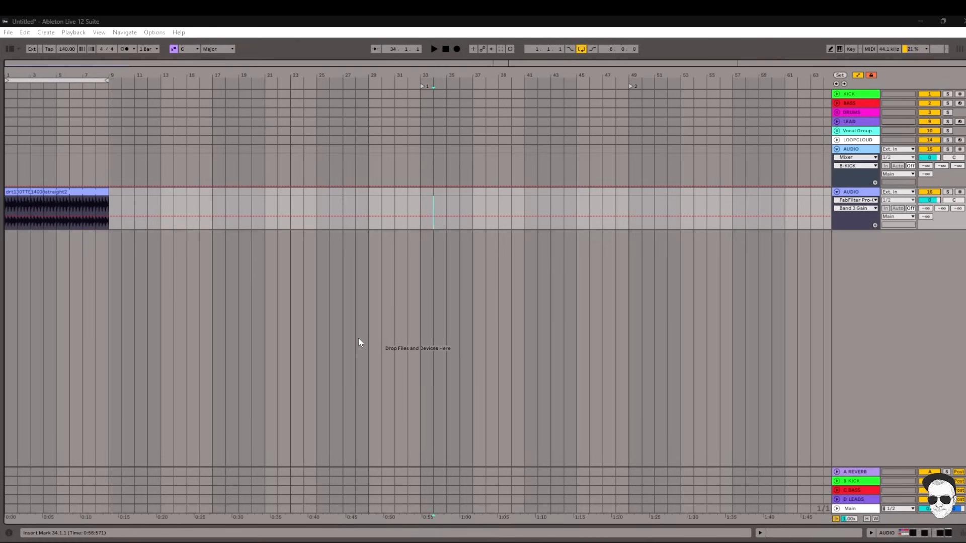
Step: Show and hide the mixer below the arrangement, and switch to Session View and back
left_click(603, 376)
key("ctrl+alt+m")
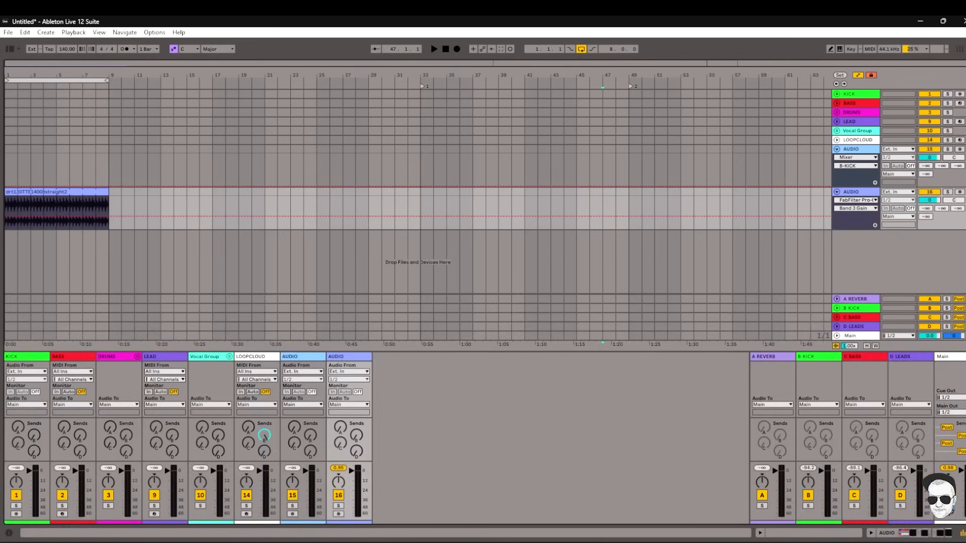
key("ctrl+alt+m")
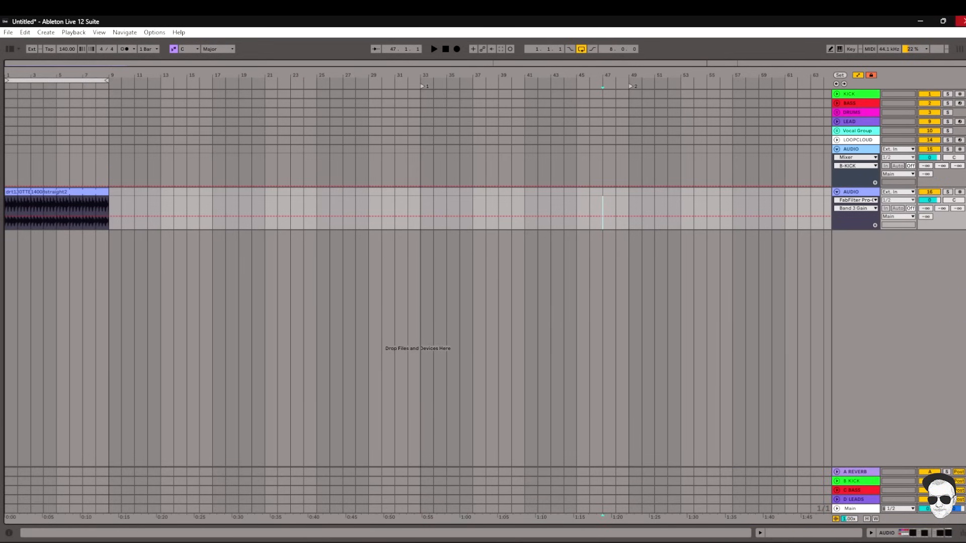
key("Tab")
key("Tab")
Step: Look up the mixer's display command and show the mixer in Arrangement View
left_click(100, 33)
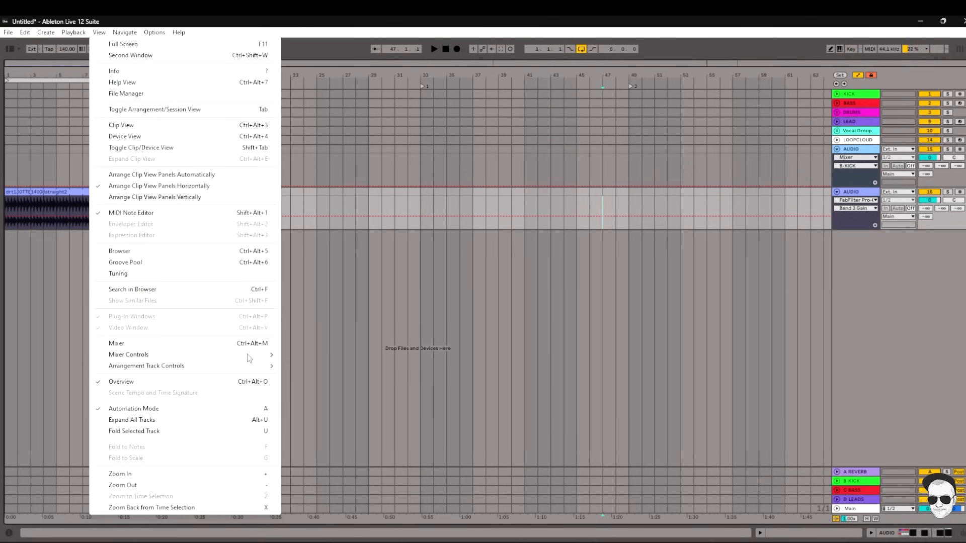
left_click(684, 308)
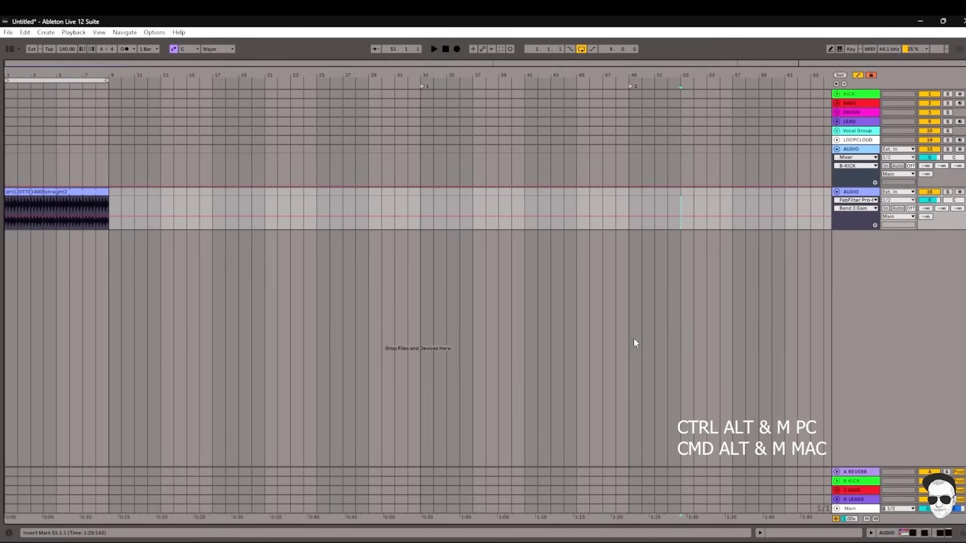
key("ctrl+alt+m")
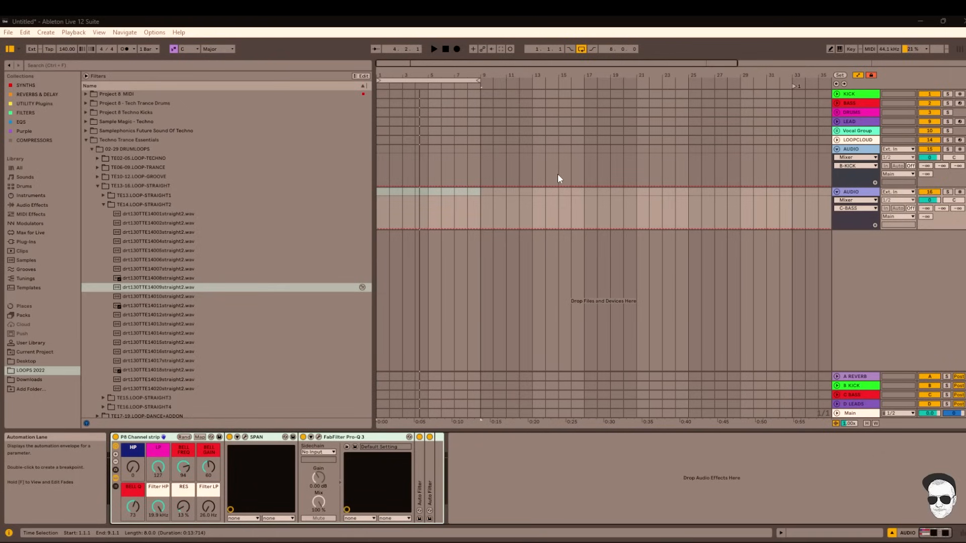
Step: Check the browser's filter categories, and place the previewed drt130TTE14008straight2.wav loop at bar 1 of the lower audio track
left_click(86, 76)
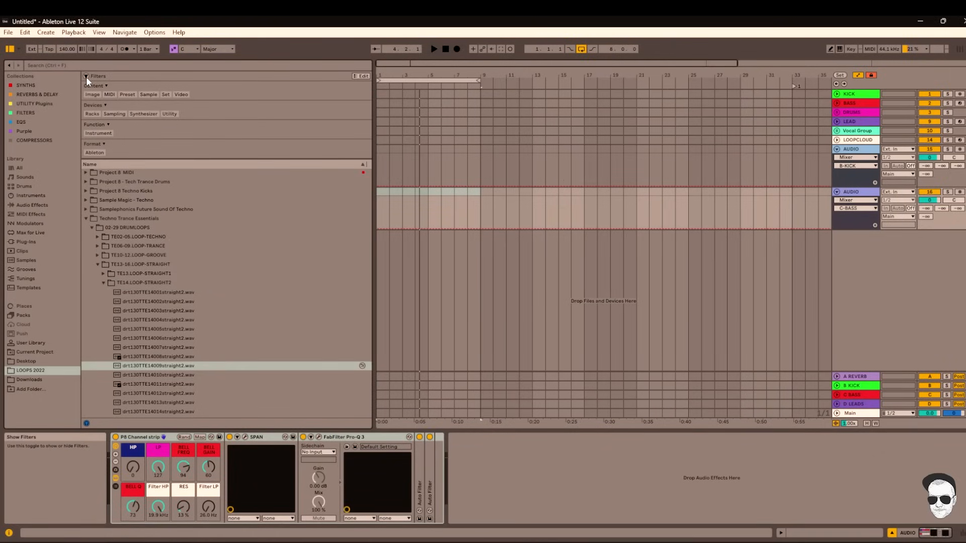
left_click(86, 76)
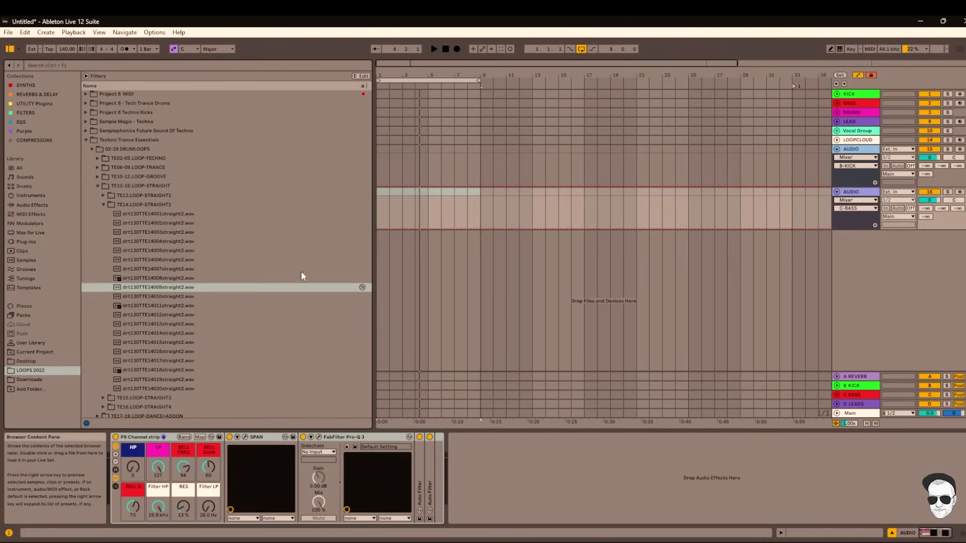
left_click(179, 281)
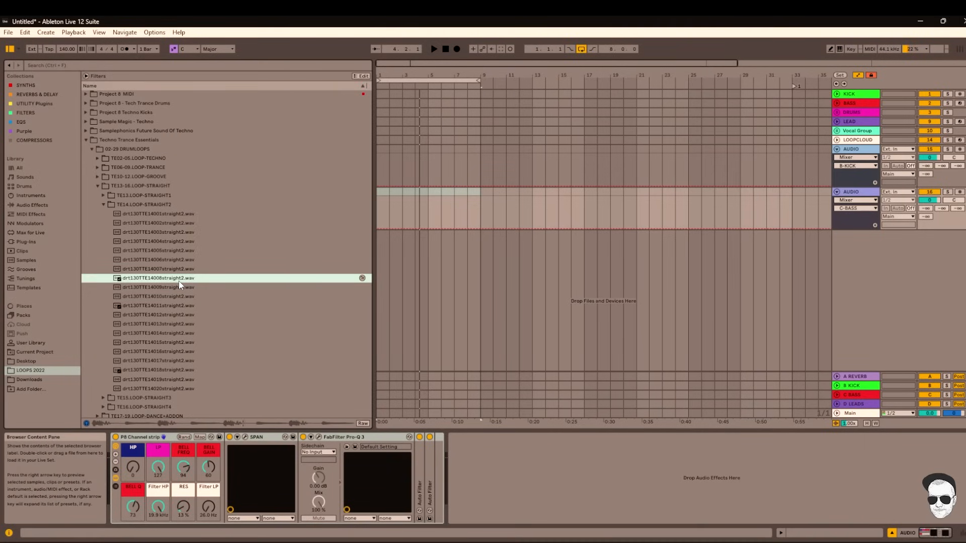
key("space")
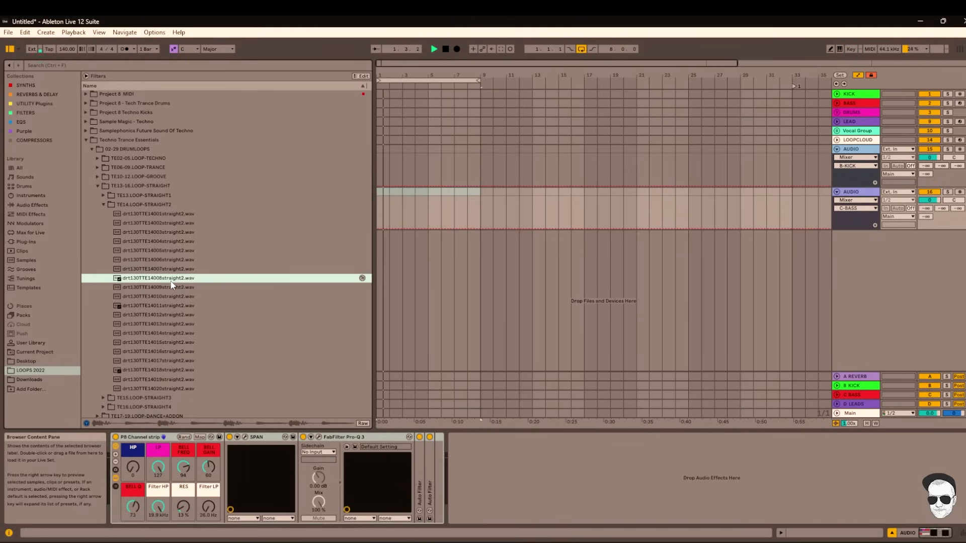
left_click_drag(170, 285, 386, 193)
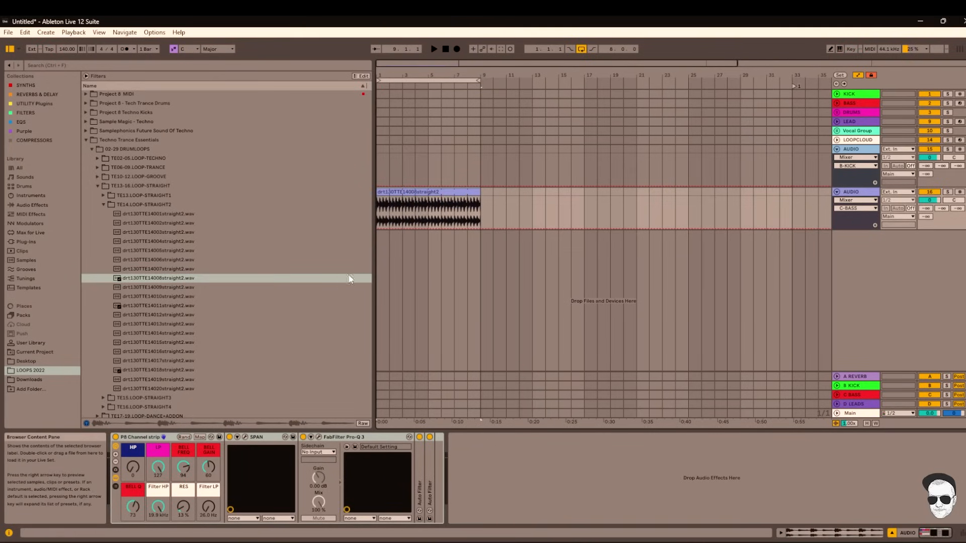
Step: Find sounds similar to drt130TTE14008straight2.wav, audition the first four results, and clear the search
left_click(214, 279)
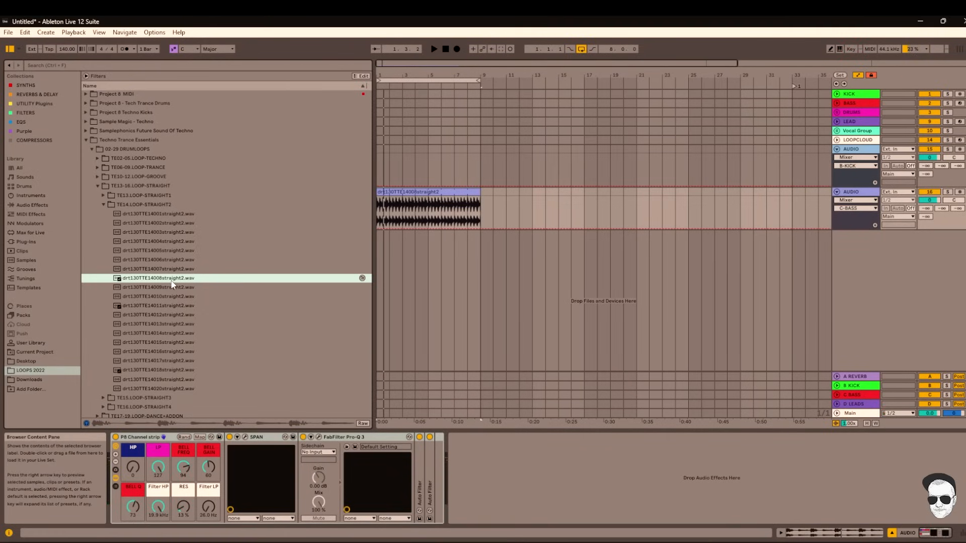
left_click(361, 278)
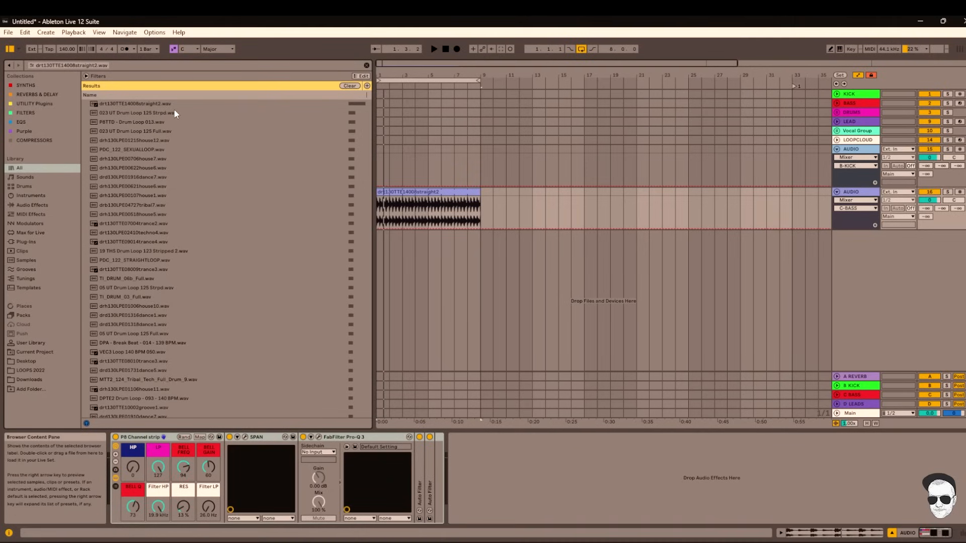
left_click(156, 104)
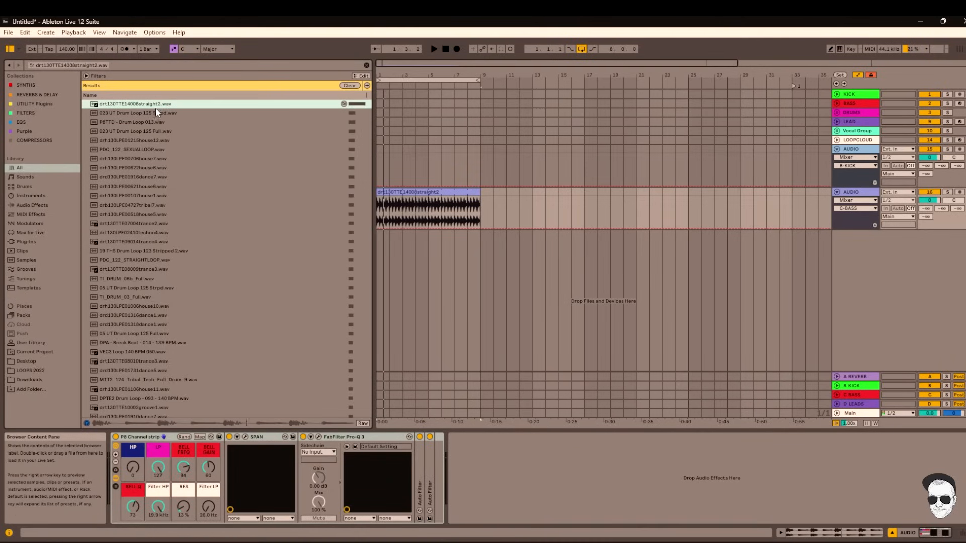
left_click(149, 114)
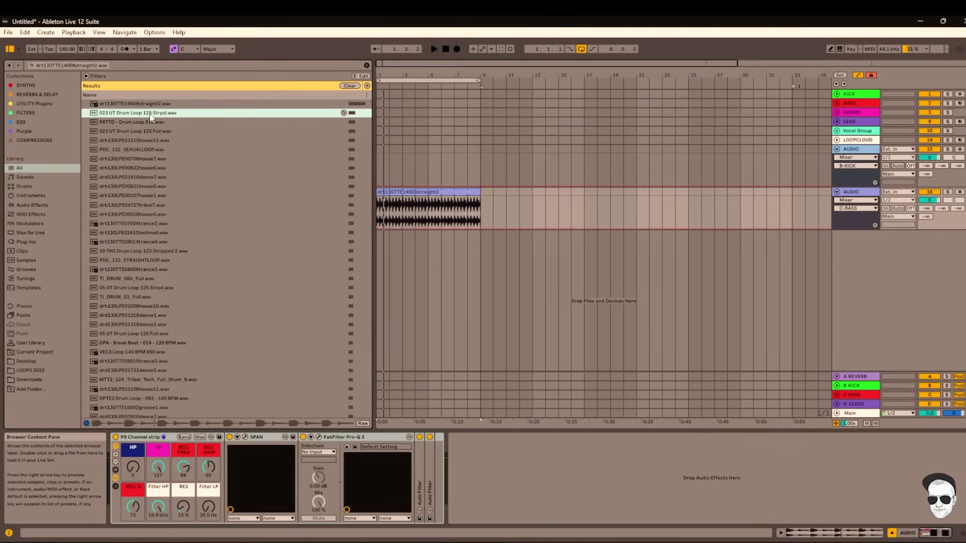
left_click(148, 125)
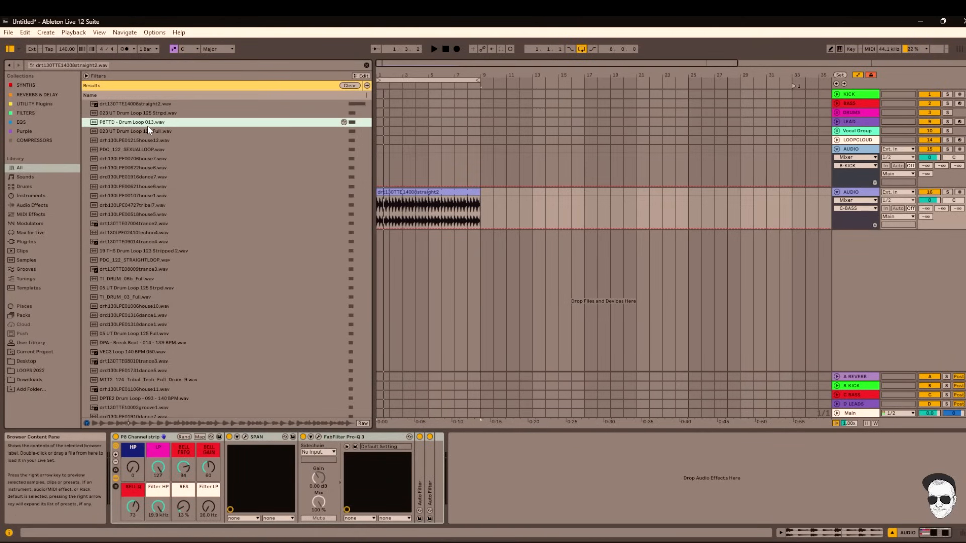
left_click(149, 132)
key("space")
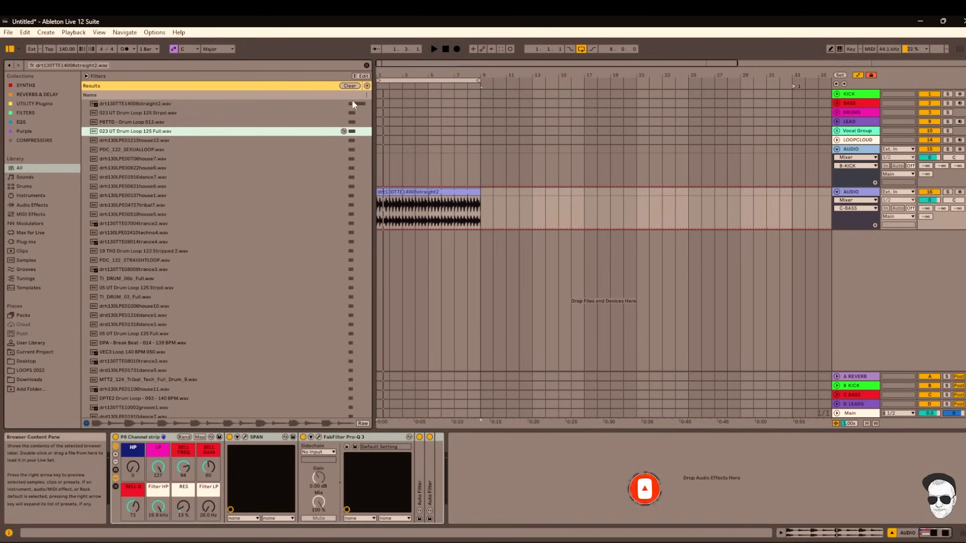
left_click(355, 85)
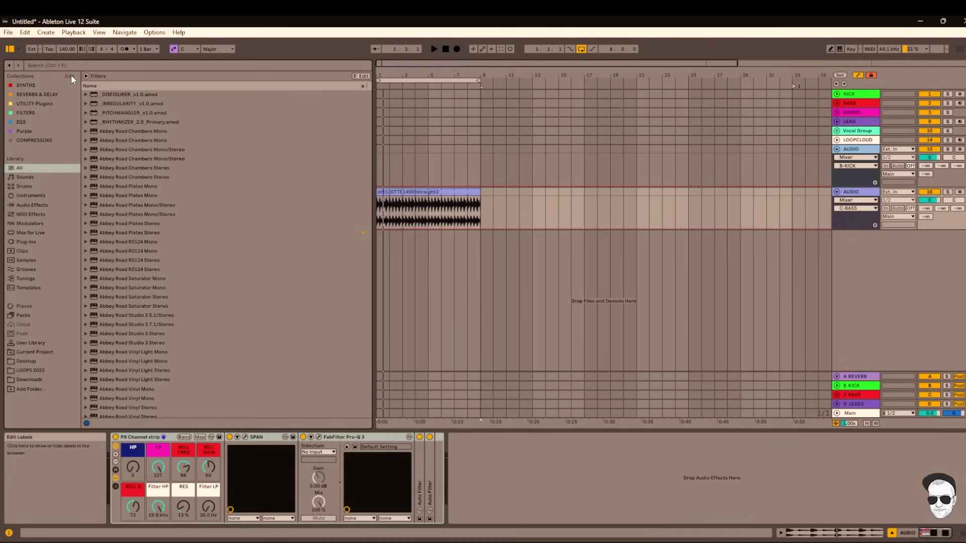
Step: Hide the Grooves, Tunings and Templates labels from the browser's Library section
left_click(71, 75)
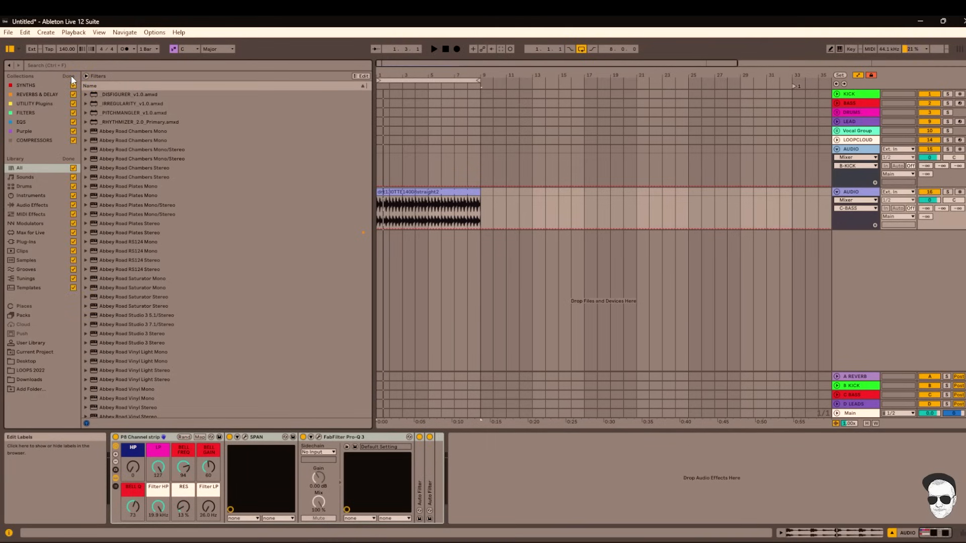
left_click(73, 287)
left_click(73, 269)
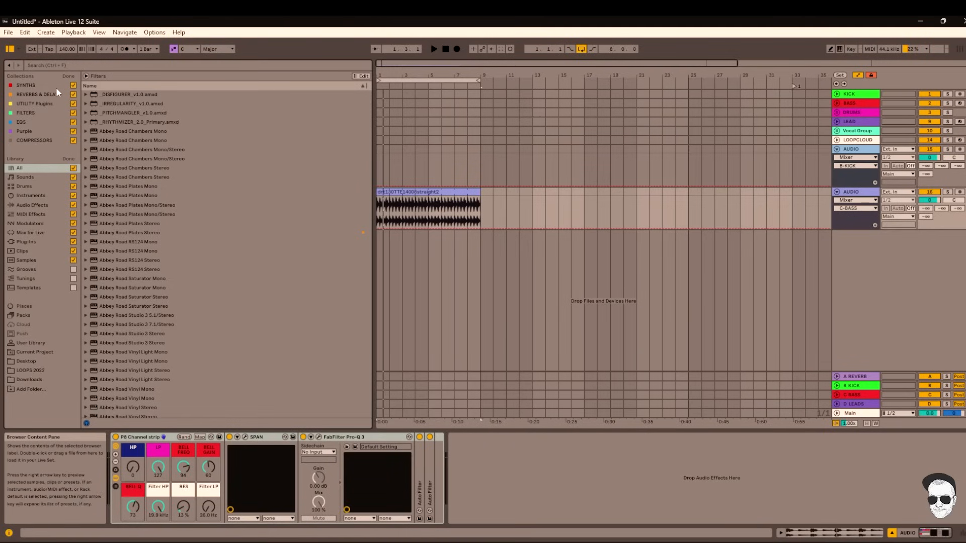
left_click(68, 76)
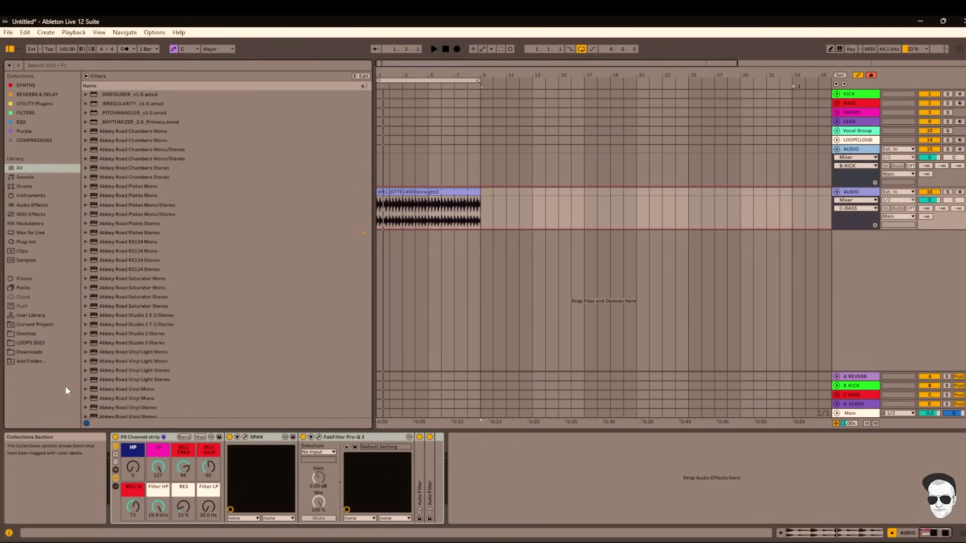
Step: Play the arrangement briefly from bar 28 and stop playback
left_click(726, 277)
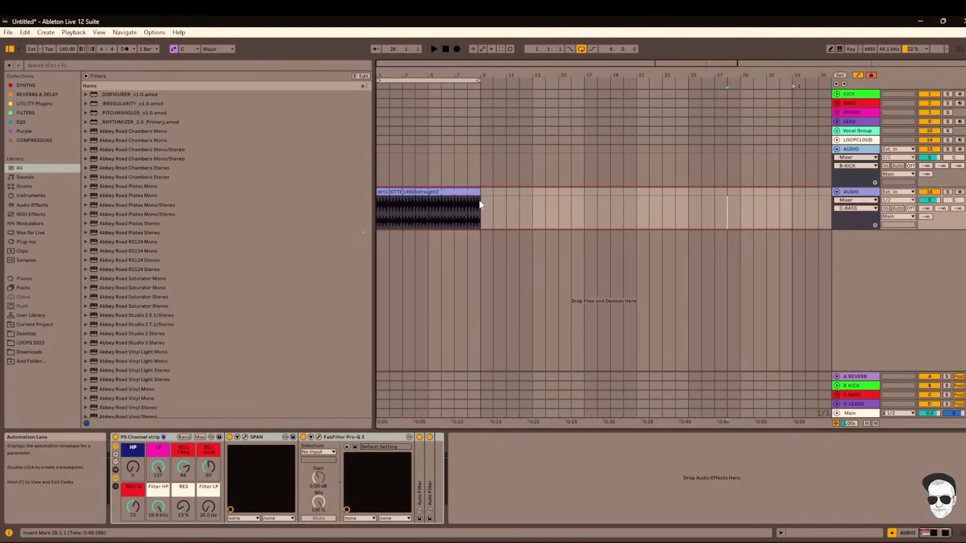
key("space")
left_click(448, 49)
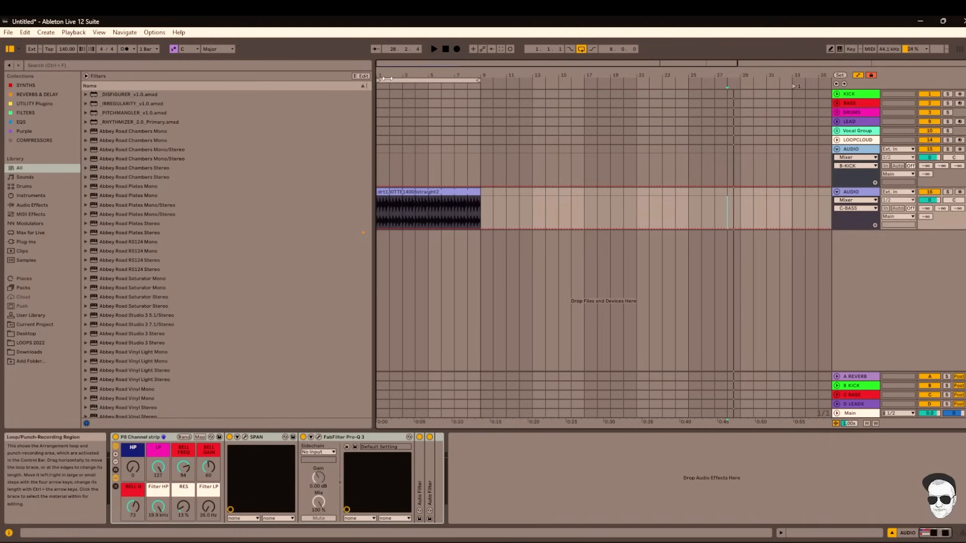
Step: Play the arrangement from bar 1, open the drt130TTE14008straight2 clip's sample view, and stop playback
left_click(446, 50)
left_click(433, 49)
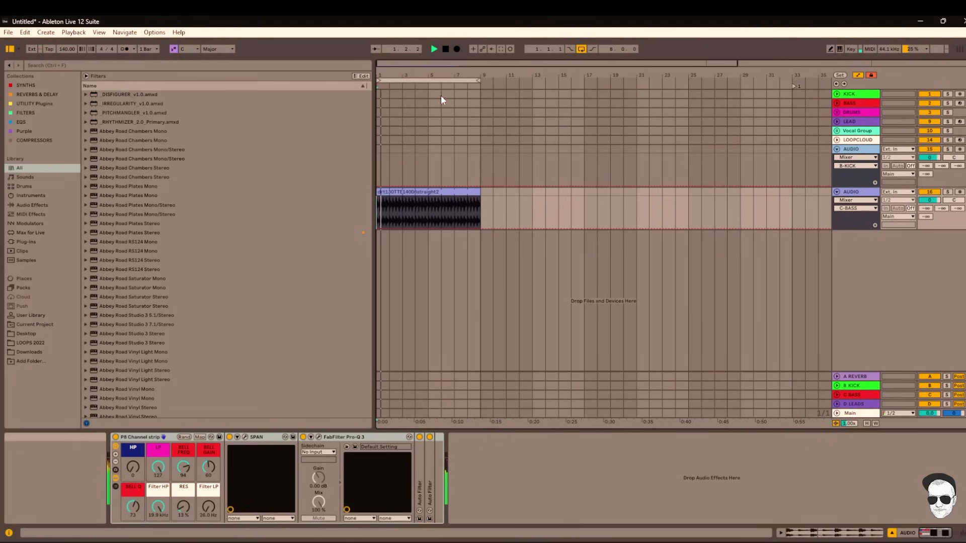
double_click(445, 191)
key("space")
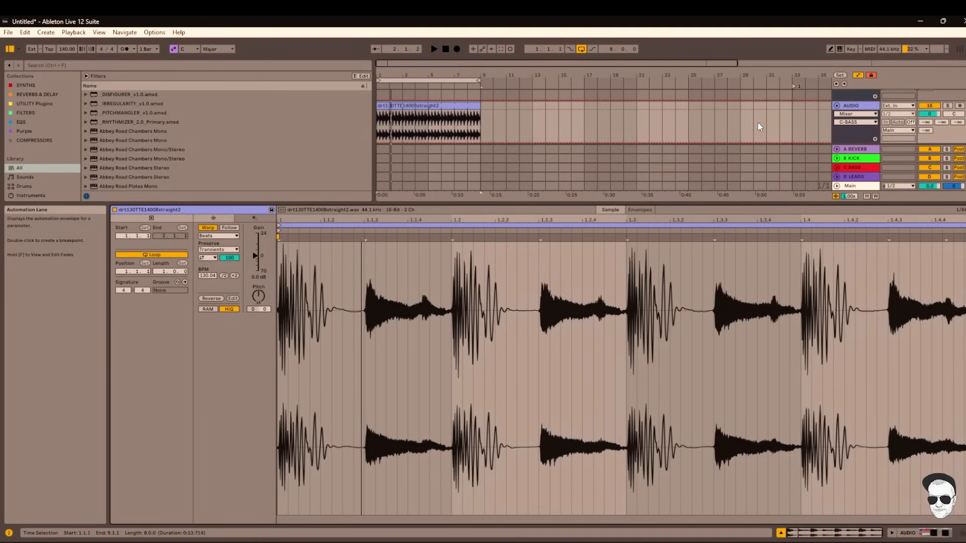
Step: Search the browser for "pro q", add FabFilter Pro-Q 3 to the lower audio track, and move its middle band to 6377 Hz at -6.64 dB
key("ctrl+f")
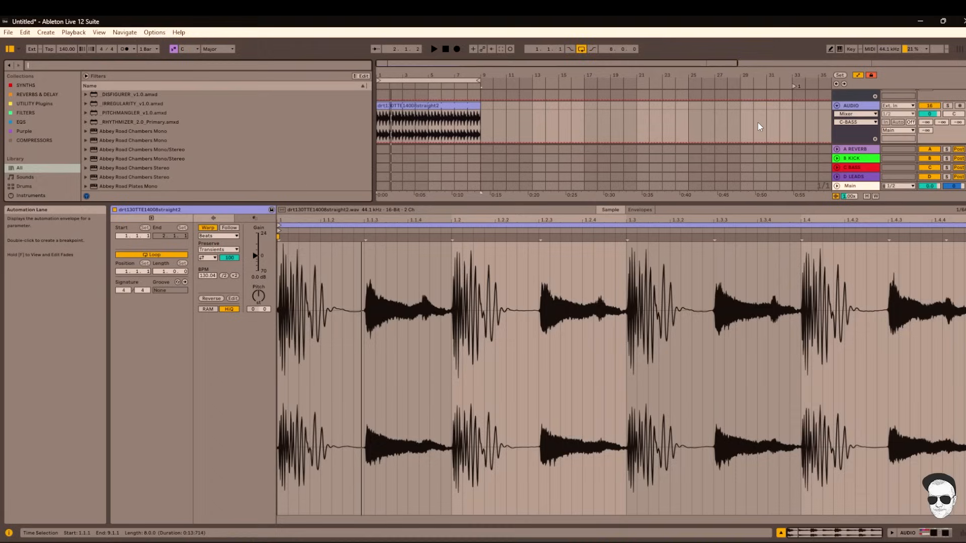
type("pro q")
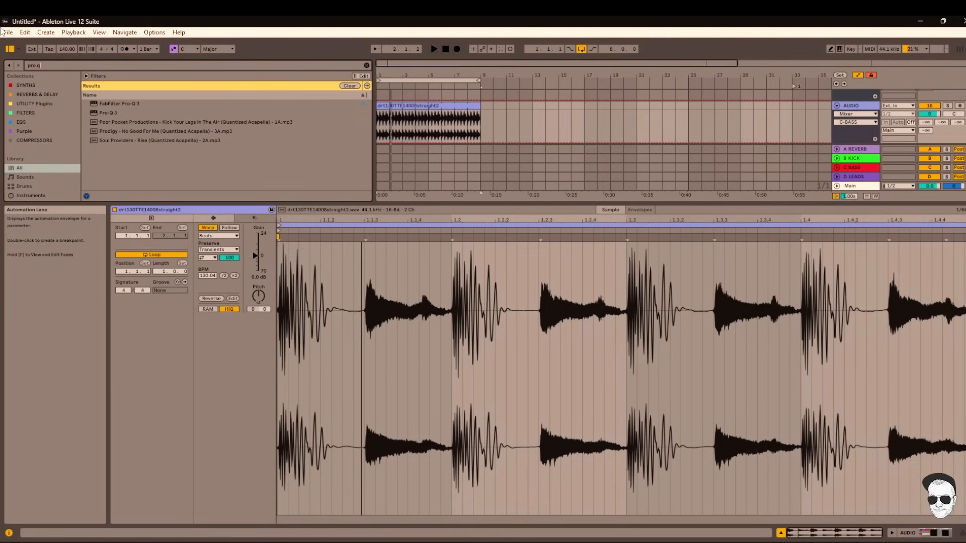
left_click(112, 104)
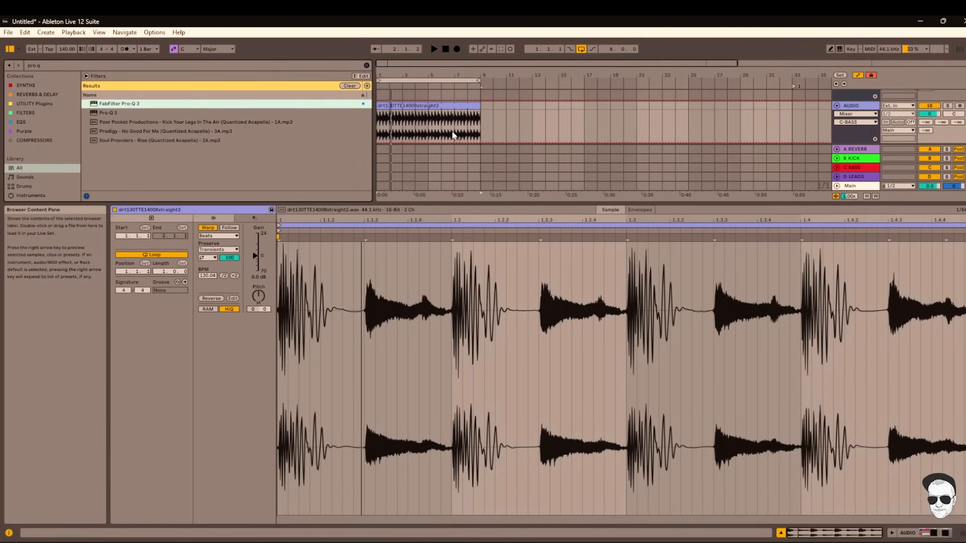
key("Return")
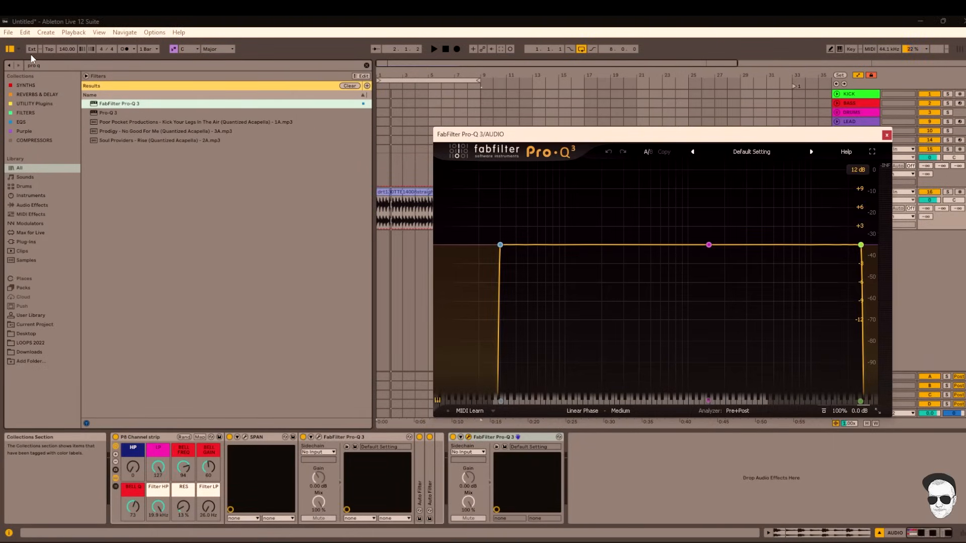
left_click_drag(710, 245, 788, 287)
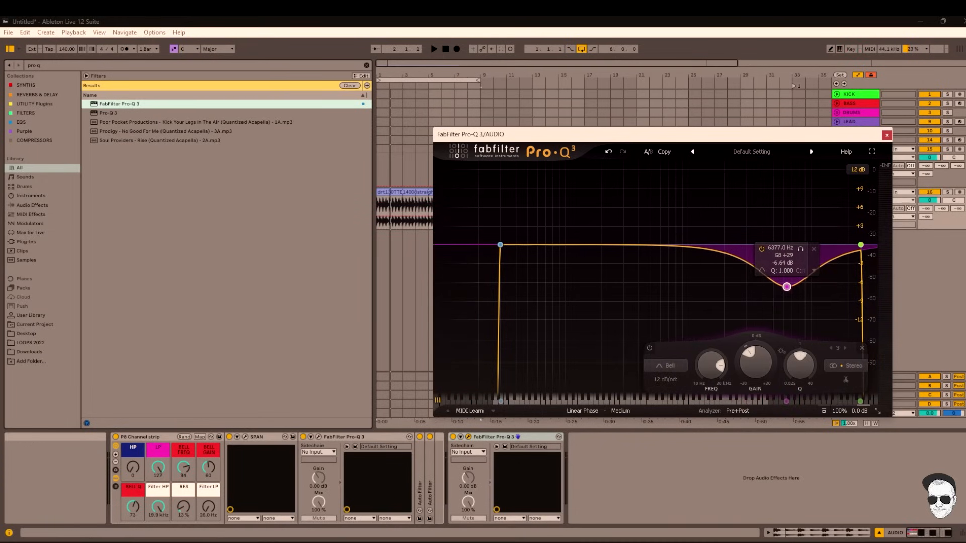
Step: Search the browser for "limite", add bx_limiter True Peak after the FabFilter Pro-Q 3, and close both plug-in windows
left_click(937, 445)
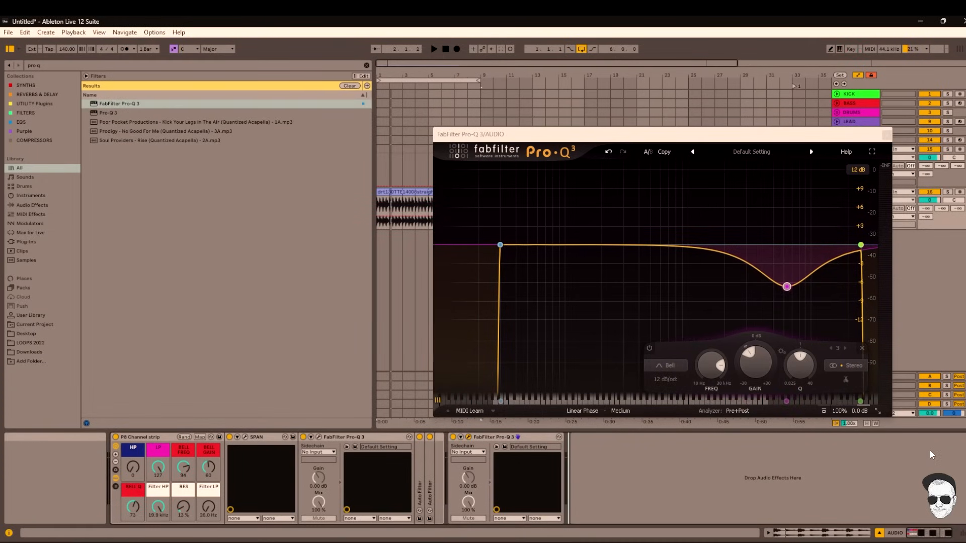
key("ctrl+f")
type("limit")
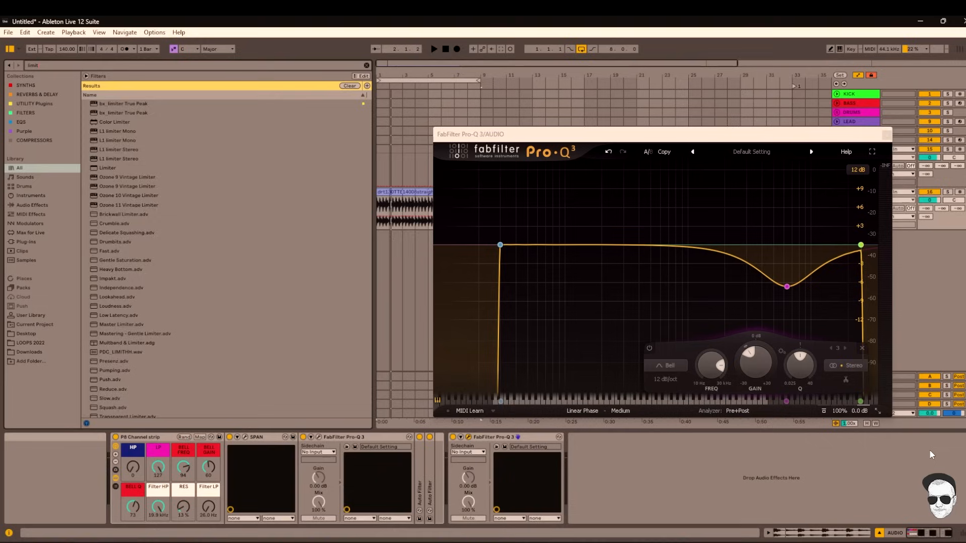
type("e")
key("Down")
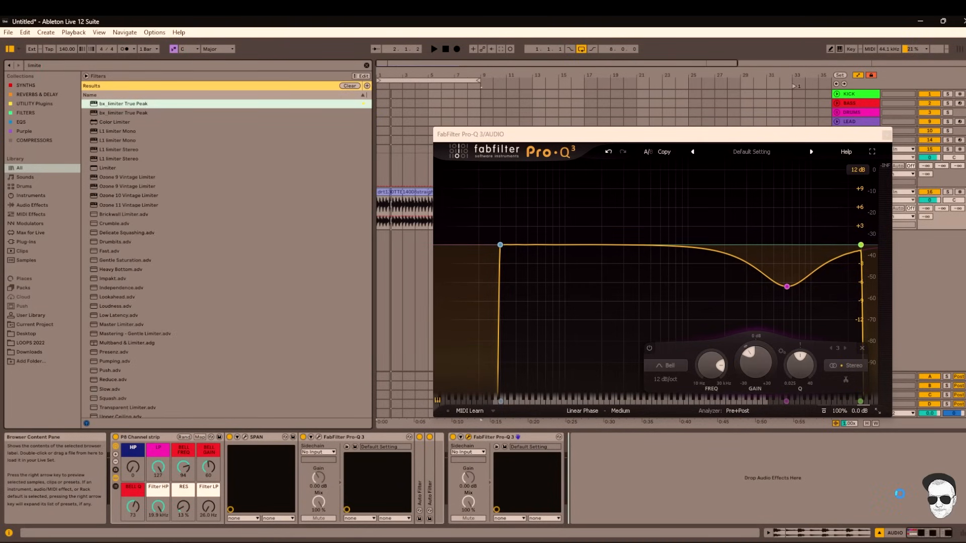
key("Return")
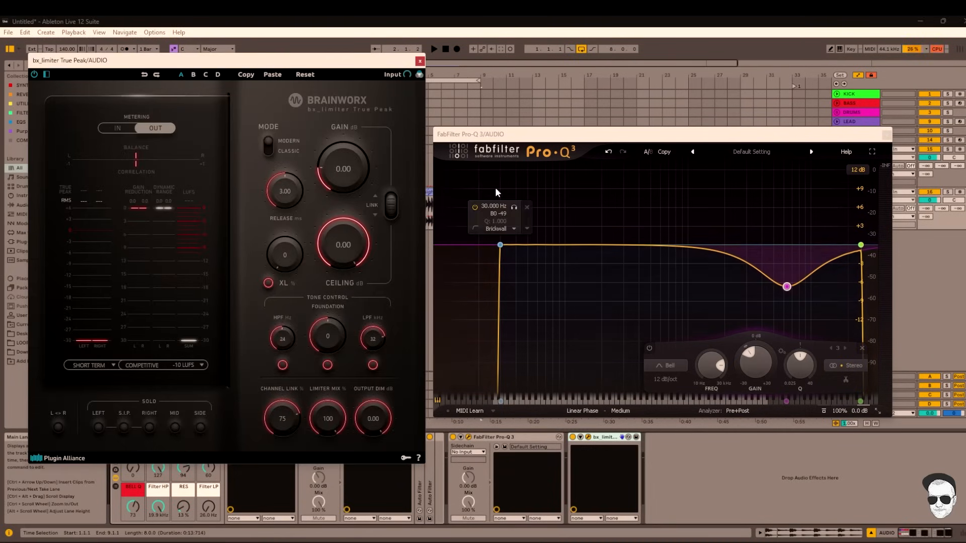
left_click_drag(347, 69, 385, 77)
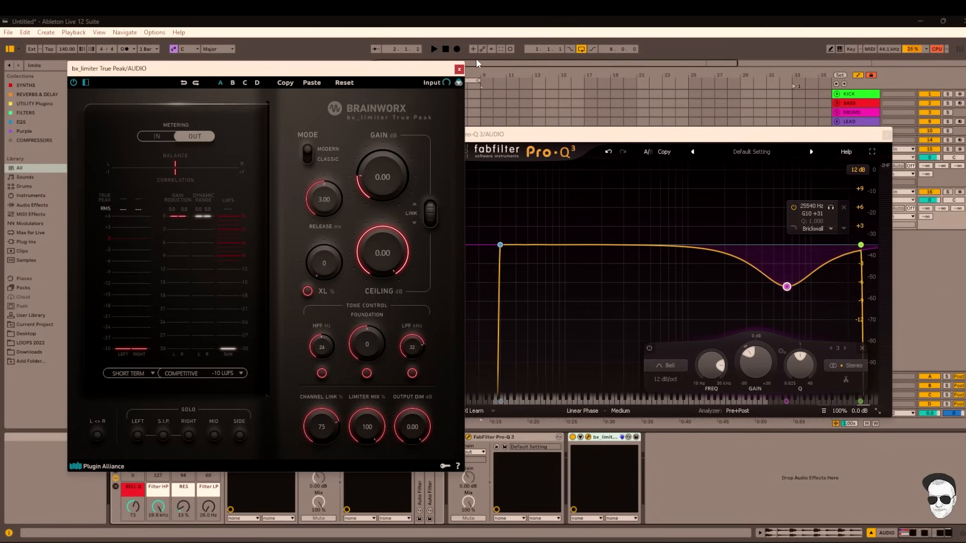
left_click(459, 69)
left_click(886, 134)
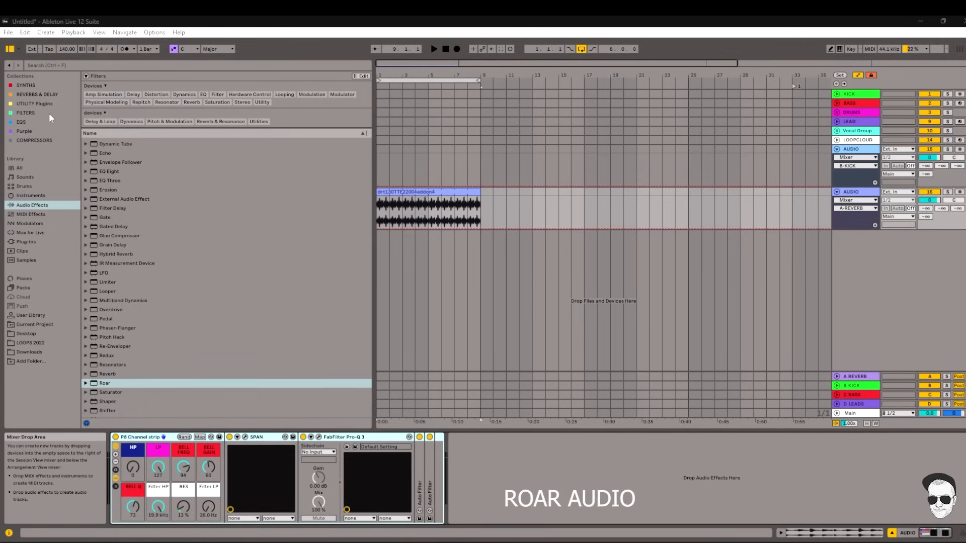
Step: Add the Roar audio effect to the lower audio track and start playback
left_click(103, 384)
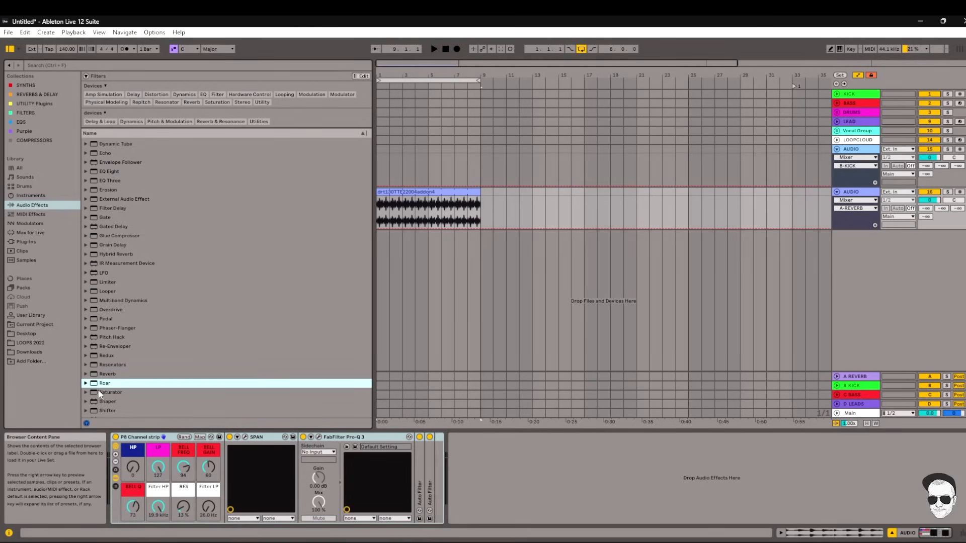
left_click_drag(102, 387, 539, 461)
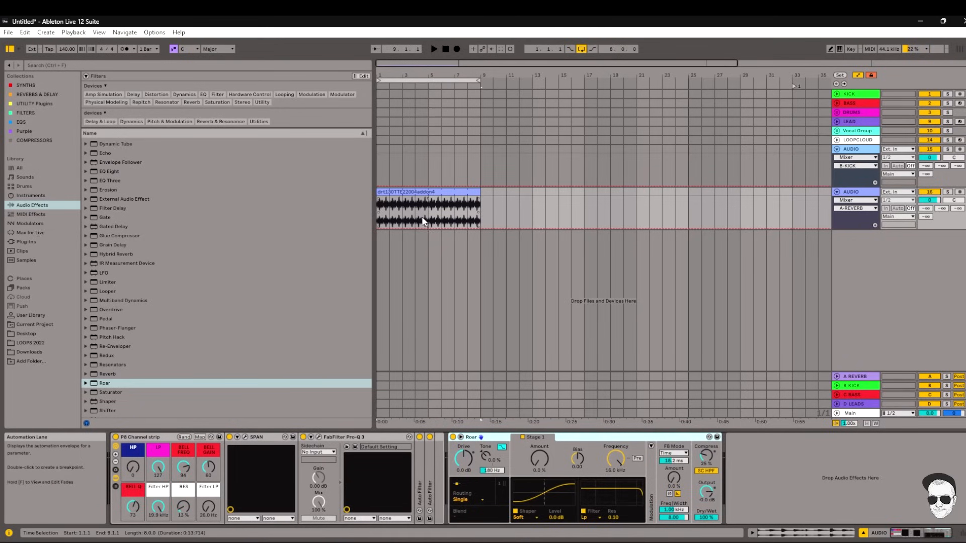
key("space")
Step: Audition Roar's Acid Distortion and Basic Mid Side presets on the playing loop, raising the Basic Mid Side Drive to about 6.5 dB
left_click(84, 384)
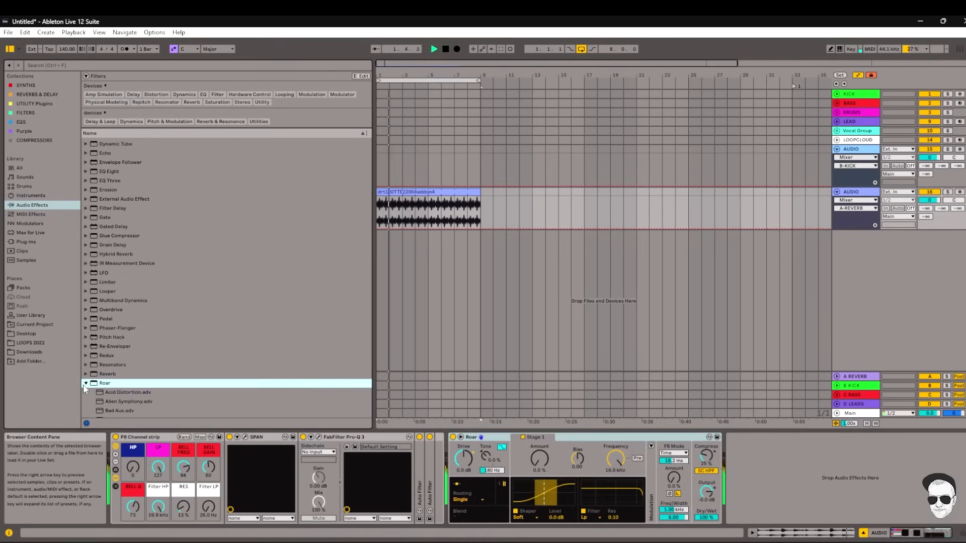
left_click(118, 334)
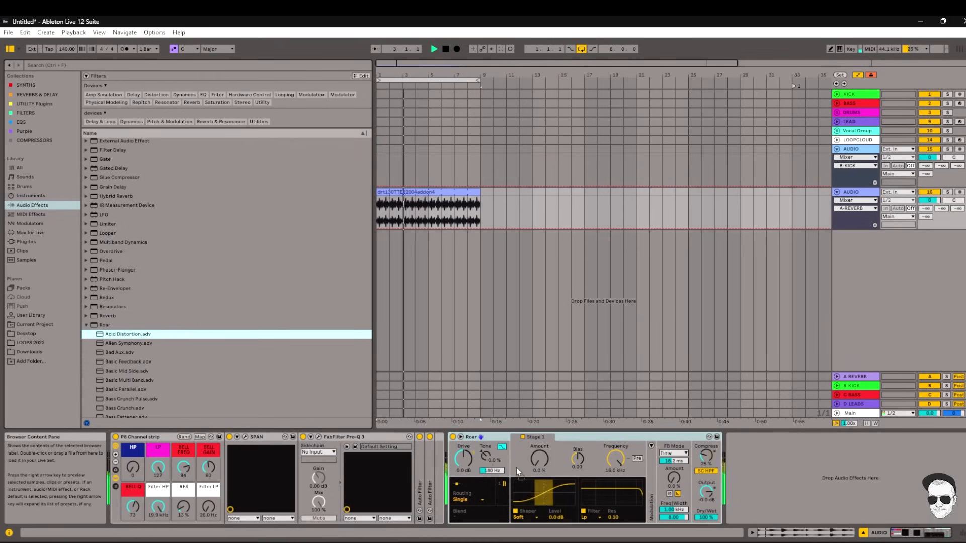
key("Return")
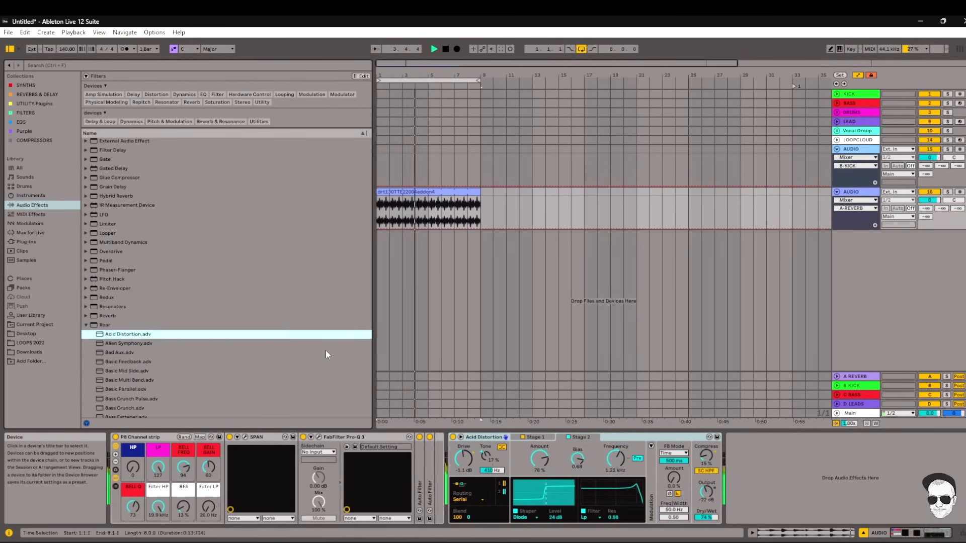
double_click(114, 372)
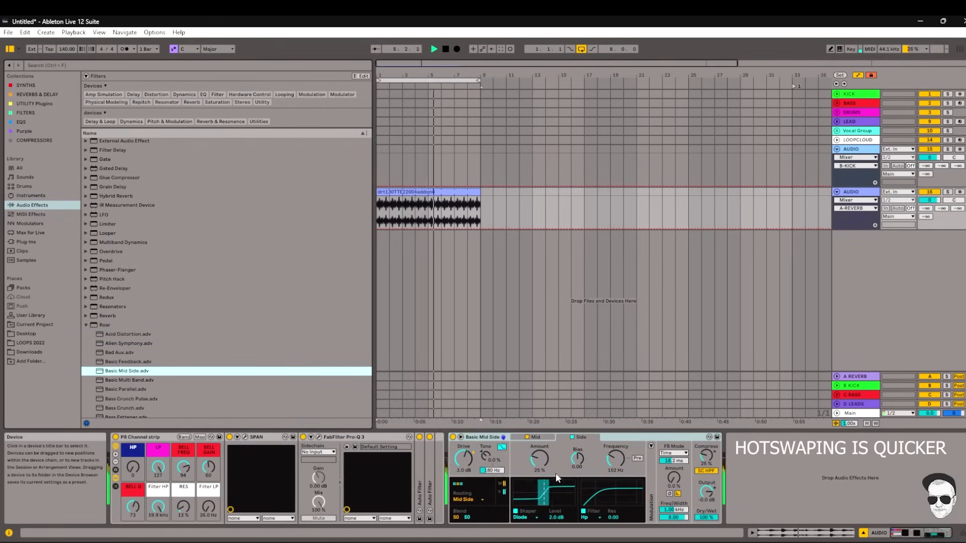
mouse_move(464, 459)
left_mouse_down()
mouse_move(464, 413)
mouse_move(464, 459)
mouse_move(464, 451)
left_mouse_up()
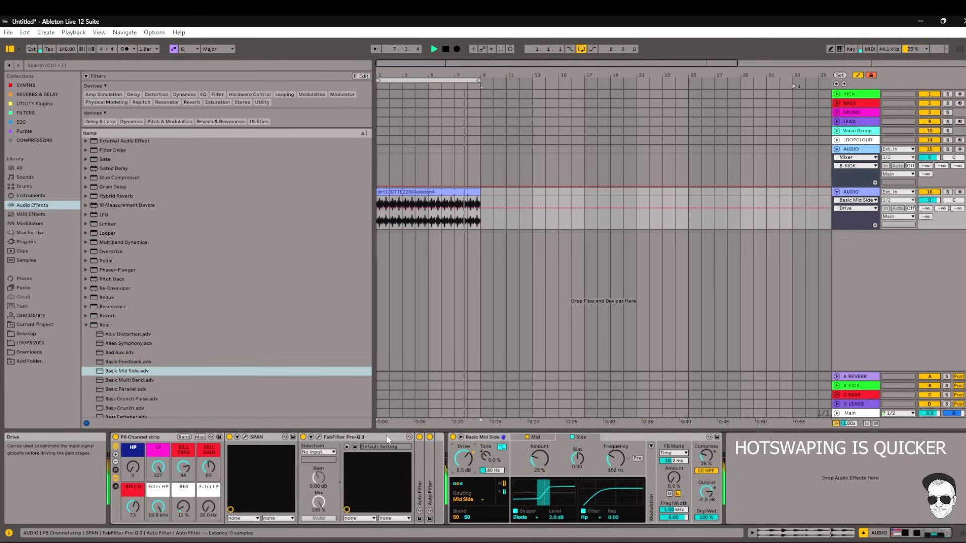
Step: Load the Guitar Bright Tone preset into Roar, play the loop from the start, and stop playback
scroll(134, 361, "down", 2)
scroll(188, 366, "down", 5)
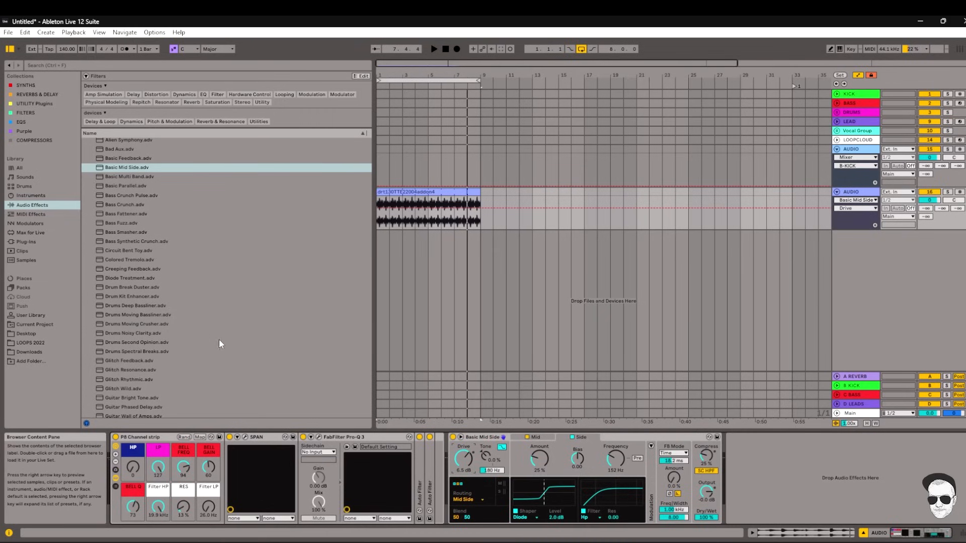
left_click(127, 399)
left_click(554, 450)
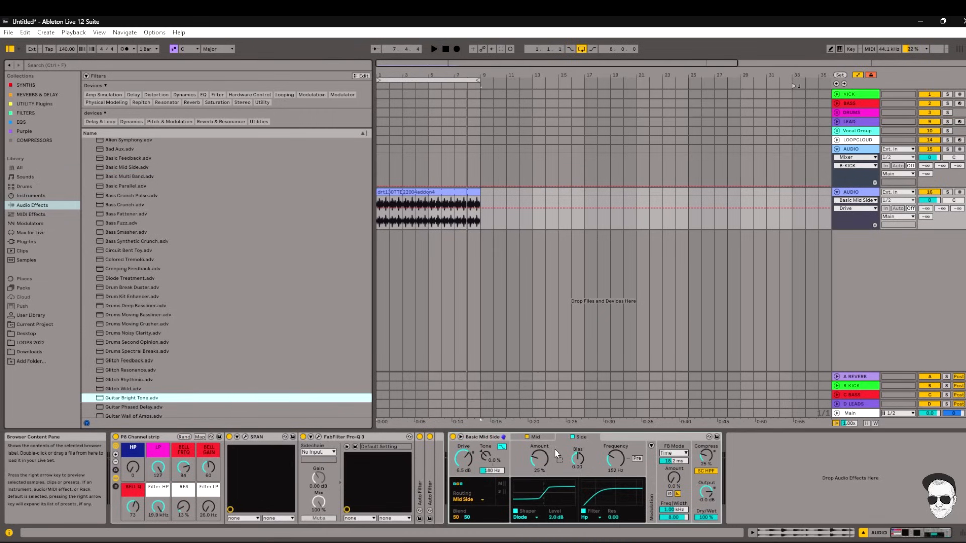
left_click_drag(574, 451, 579, 455)
key("space")
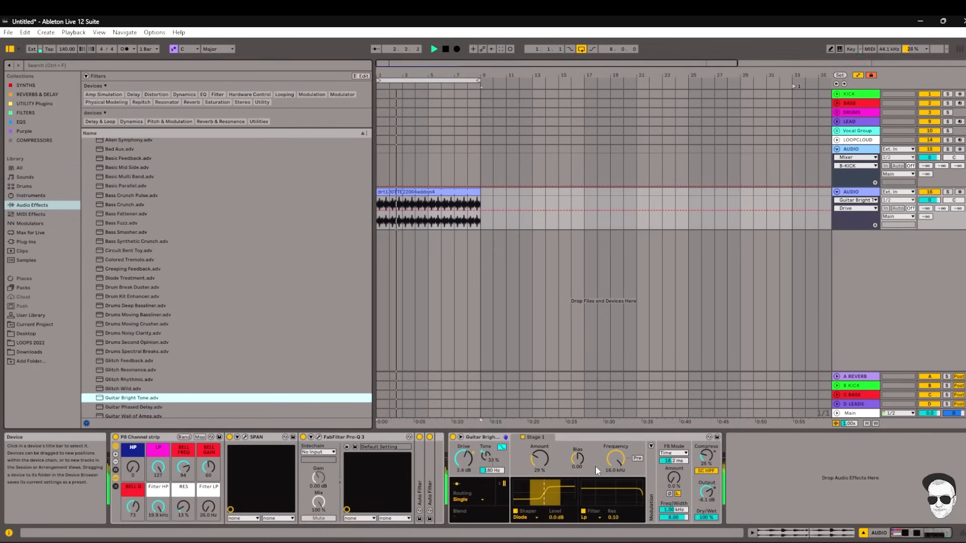
key("space")
Step: Return to the beginning of Roar's preset list in the browser
scroll(206, 228, "up", 3)
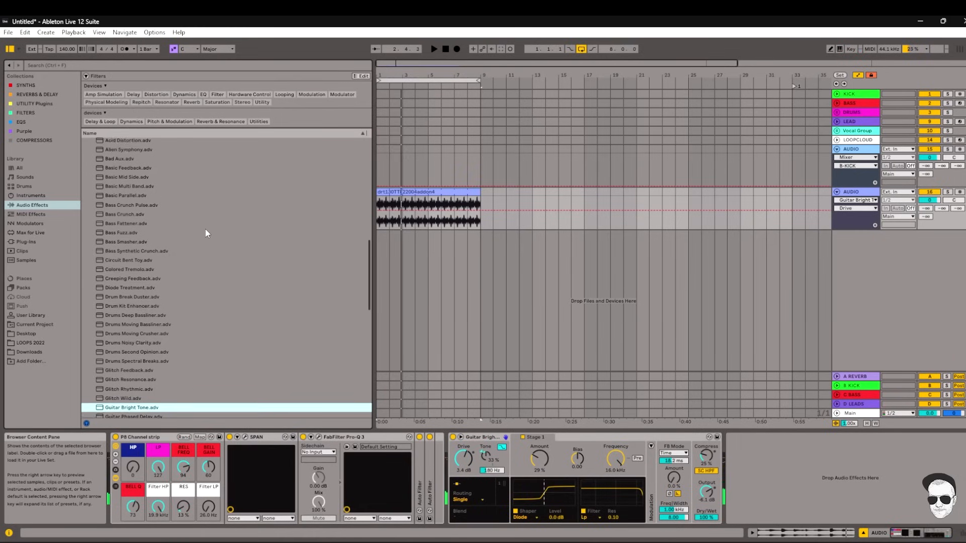
scroll(210, 253, "up", 3)
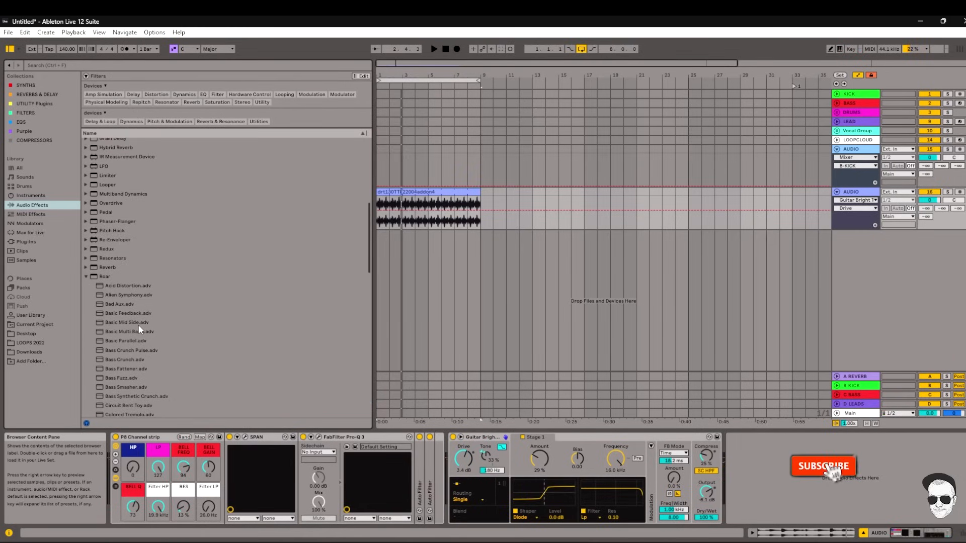